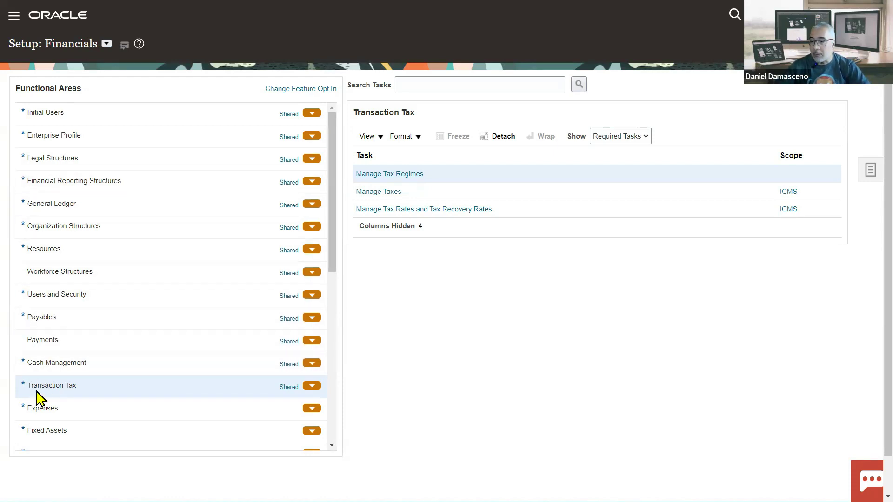
# Step: Show all Transaction Tax tasks and open the creation page for a new tax rate determination rule
pyautogui.click(620, 139)
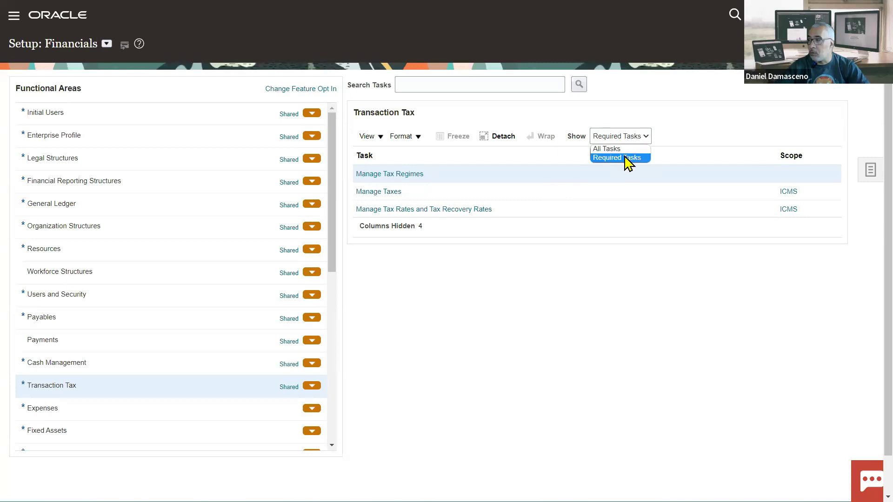
pyautogui.click(623, 146)
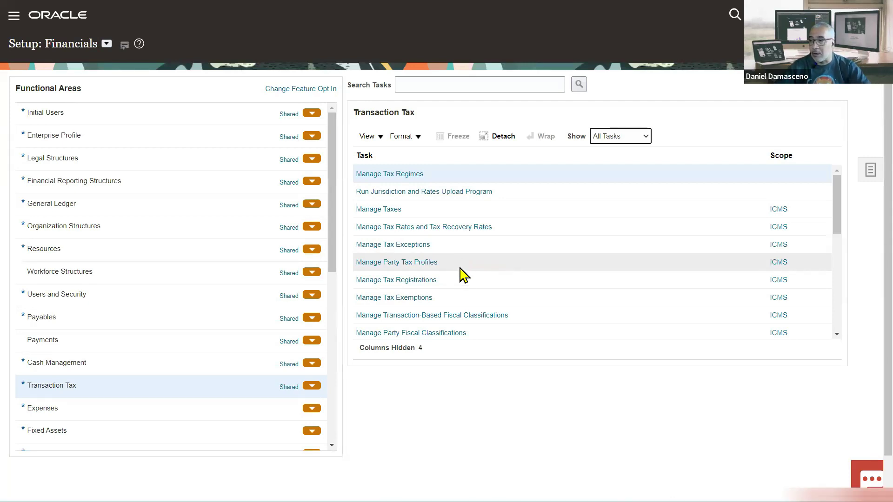
pyautogui.scroll(-3, 464, 274)
pyautogui.click(403, 250)
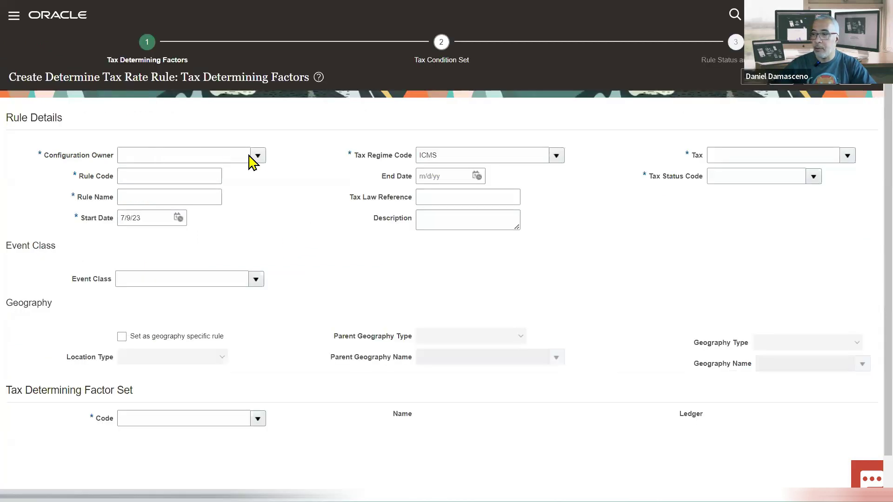
# Step: Set the rule's configuration owner to Global configuration owner and its rule code to RC_TR_SAI_ICMS
pyautogui.click(258, 156)
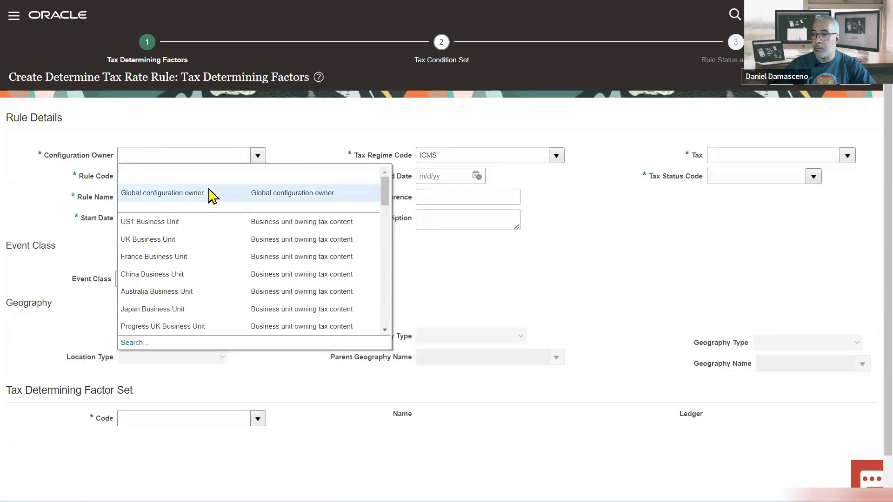
pyautogui.click(170, 172)
pyautogui.click(167, 175)
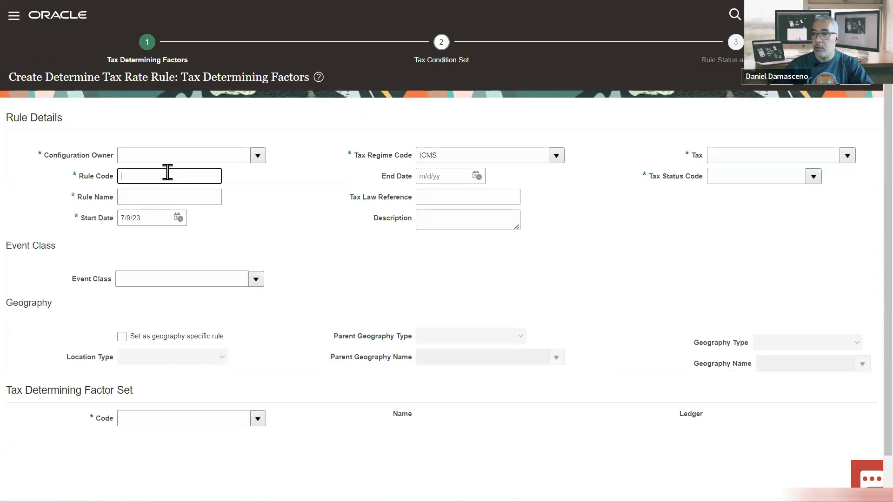
pyautogui.write('TR')
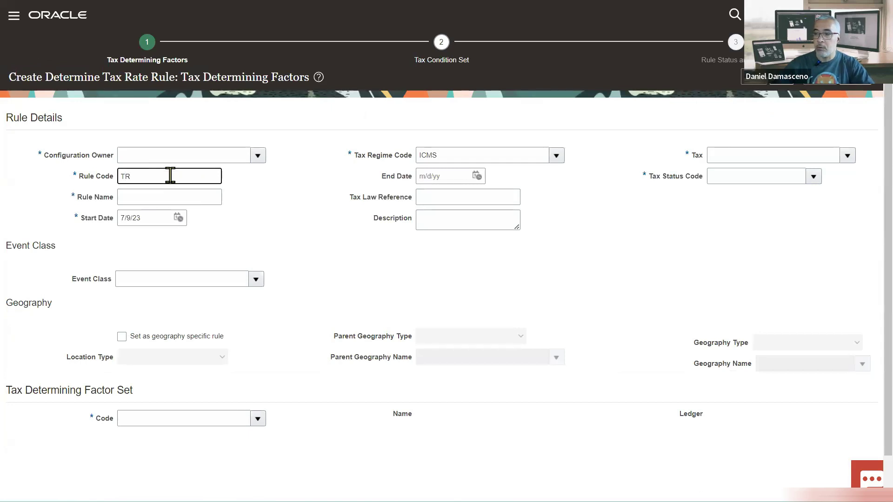
pyautogui.press('BackSpace')
pyautogui.press('BackSpace')
pyautogui.write('RC_TR_SAI_ICMS')
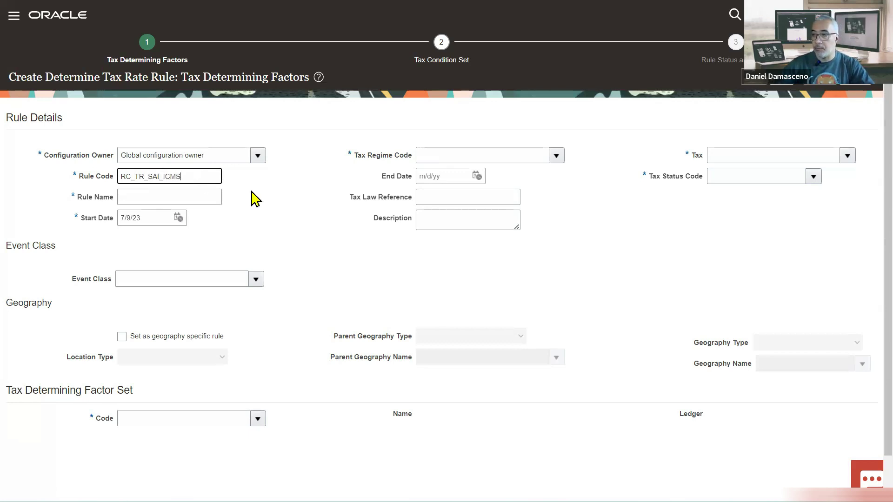
# Step: Copy the rule code RC_TR_SAI_ICMS into the rule name and set the start date to 1/1/20
pyautogui.hotkey('ctrl', 'a')
pyautogui.hotkey('ctrl', 'c')
pyautogui.click(185, 196)
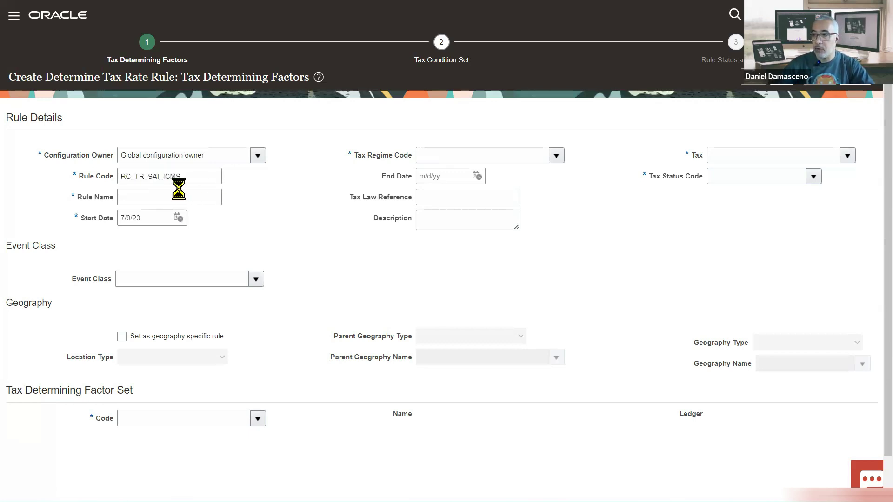
pyautogui.hotkey('ctrl', 'v')
pyautogui.press('Tab')
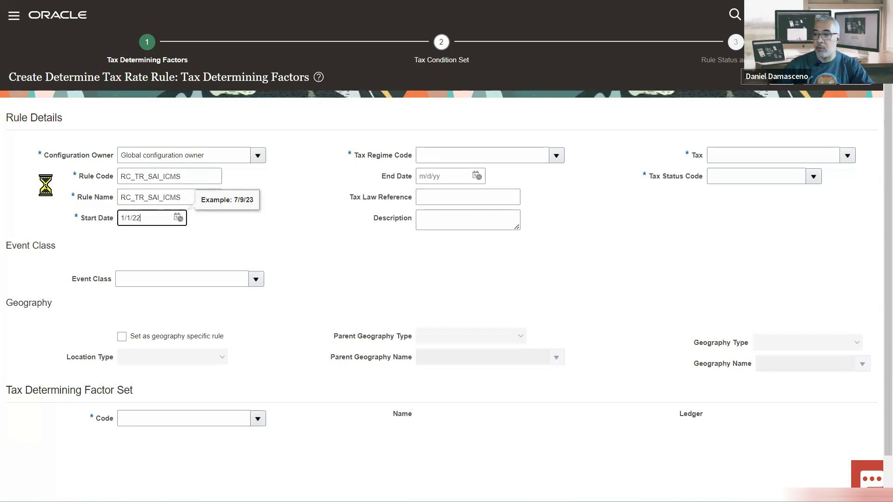
pyautogui.write('1/1/2010')
pyautogui.press('BackSpace')
pyautogui.press('BackSpace')
pyautogui.write('20')
pyautogui.press('Tab')
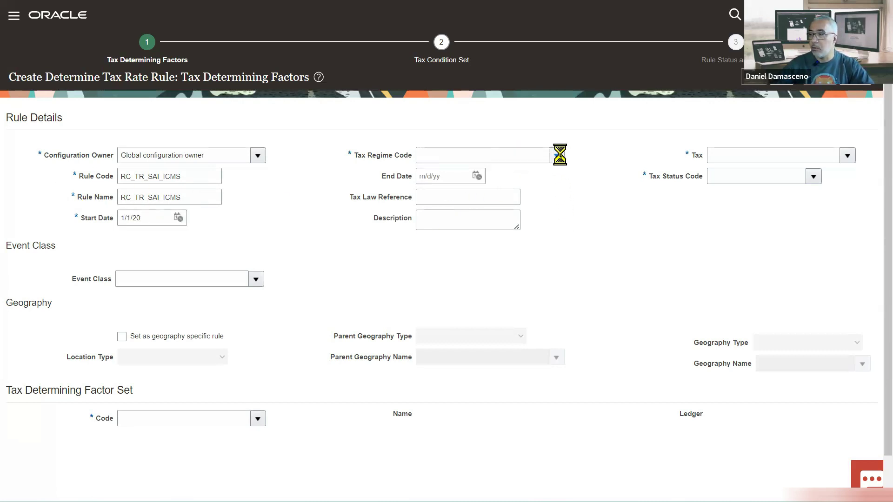
# Step: Set both the rule's tax regime code and its tax to ICMS
pyautogui.click(555, 155)
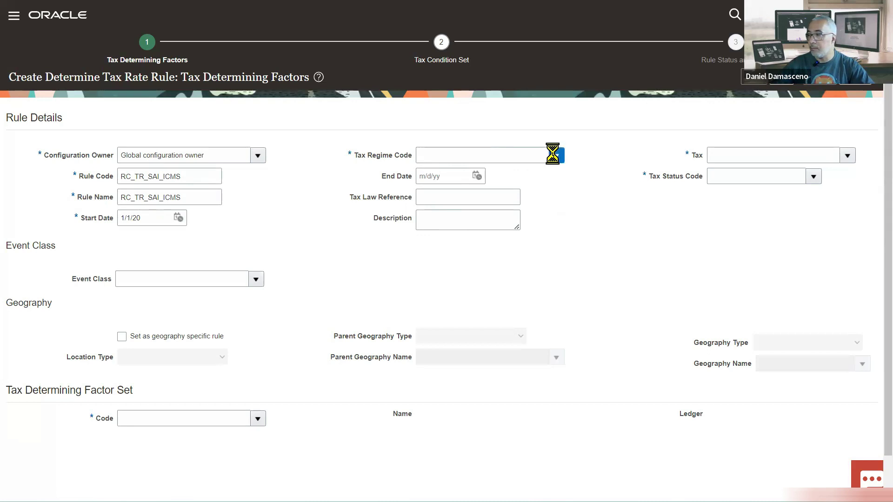
pyautogui.click(533, 176)
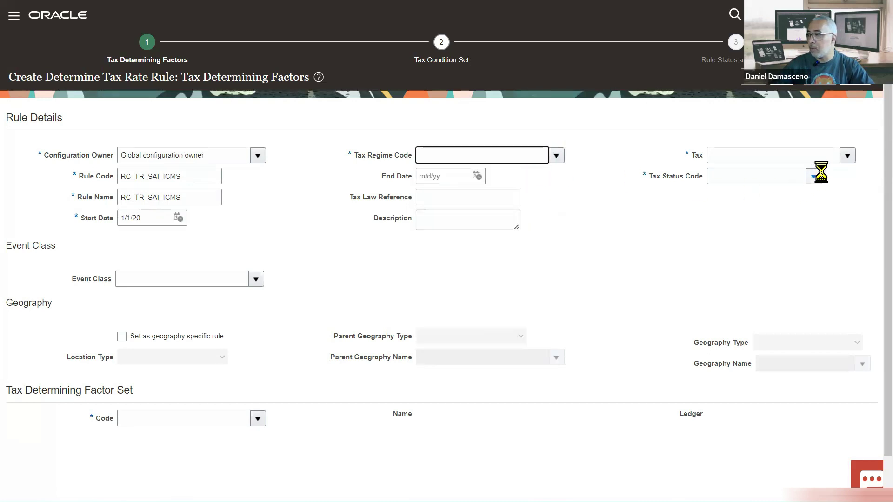
pyautogui.click(847, 156)
pyautogui.click(738, 177)
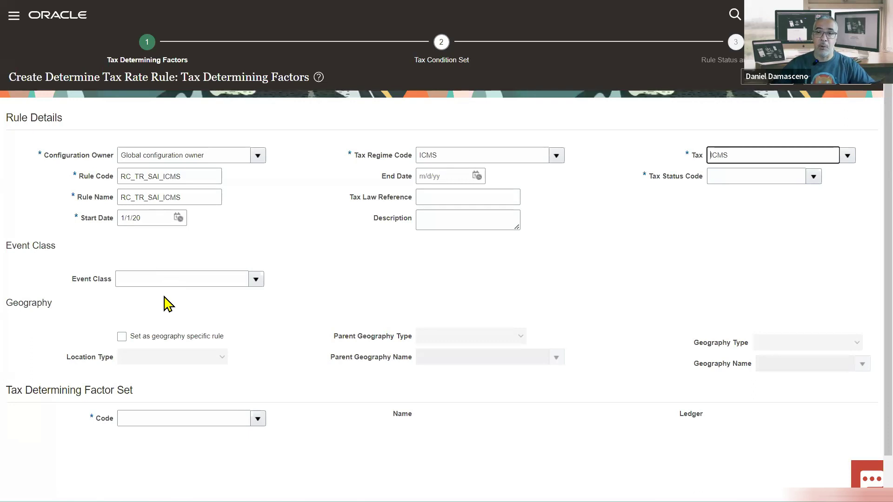
# Step: Limit the rule to the Receivables Invoice event class
pyautogui.click(258, 280)
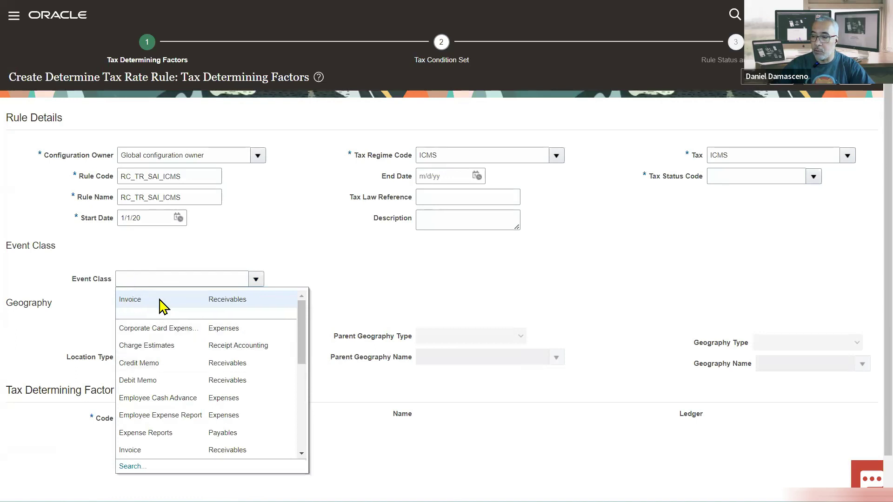
pyautogui.moveTo(301, 333); pyautogui.dragTo(319, 453)
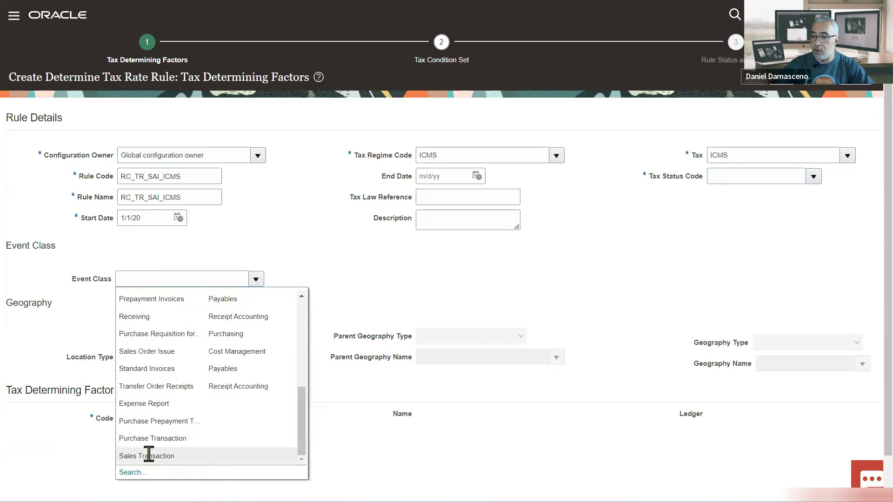
pyautogui.moveTo(303, 419); pyautogui.dragTo(323, 303)
pyautogui.click(238, 299)
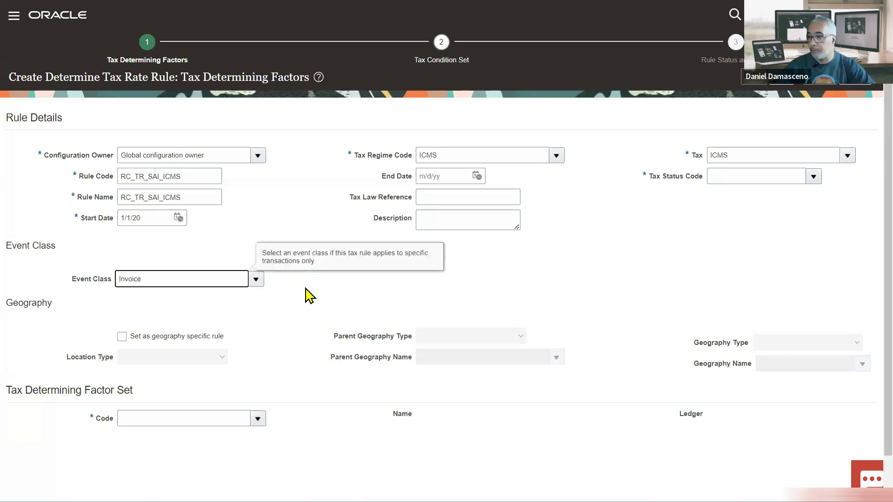
# Step: Start a new tax determining factor set for the rule with TDF_TR_SAI_ICMS as its code and name
pyautogui.scroll(-1, 289, 335)
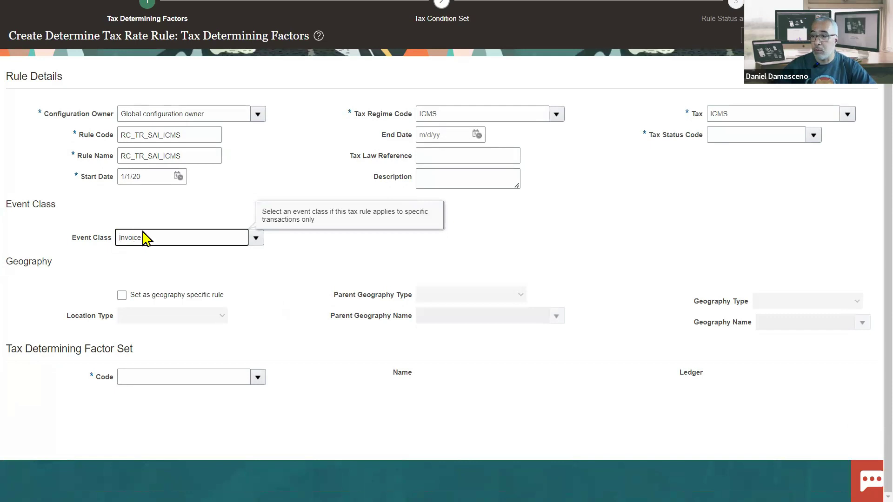
pyautogui.click(258, 377)
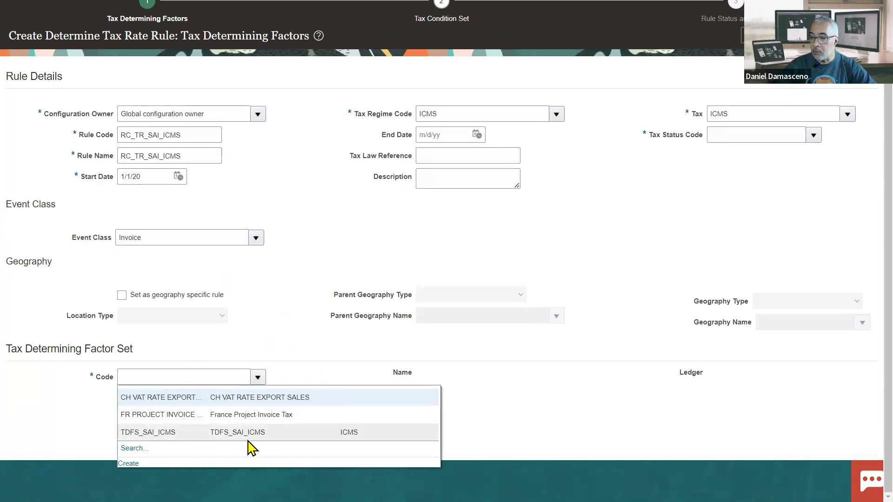
pyautogui.click(130, 464)
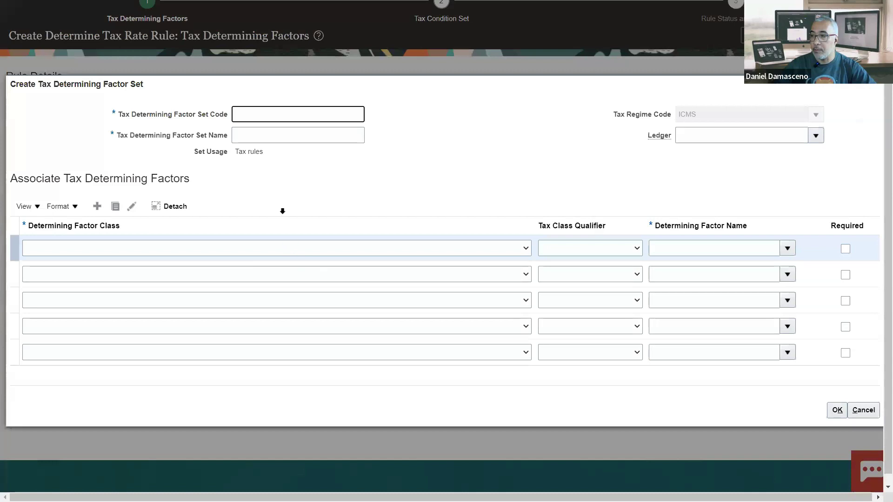
pyautogui.write('TF')
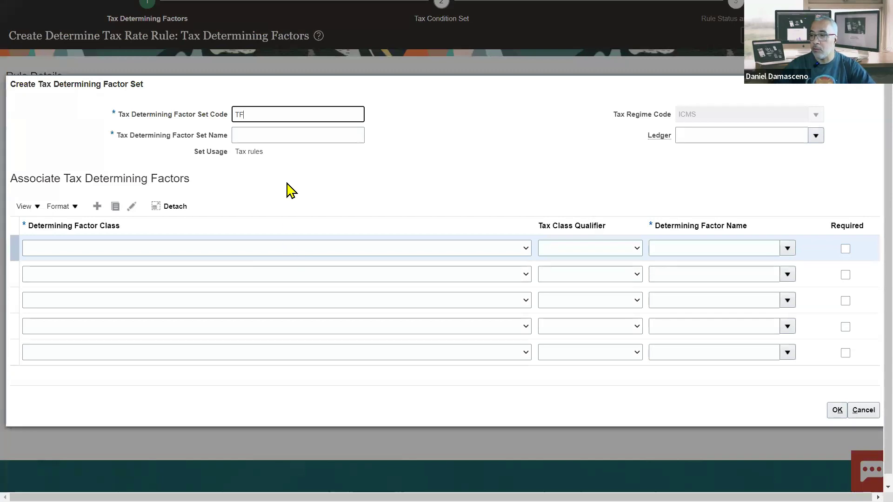
pyautogui.press('BackSpace')
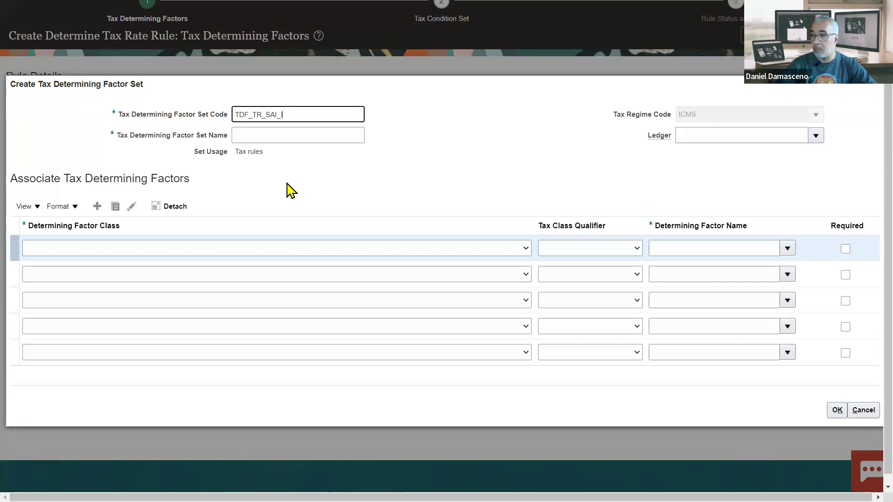
pyautogui.write('CMS')
pyautogui.press('Tab')
# Step: Set the first three determining factor classes to Legal party fiscal classification, Party fiscal classification and Registration
pyautogui.click(187, 252)
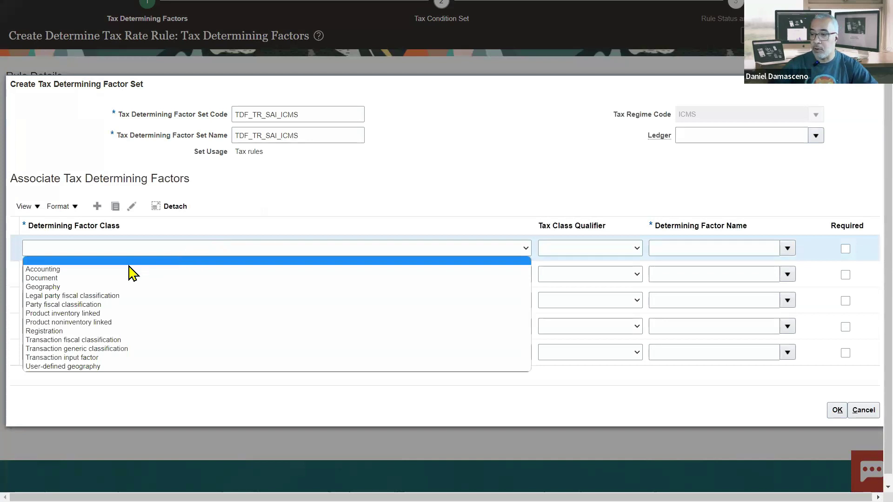
pyautogui.click(119, 300)
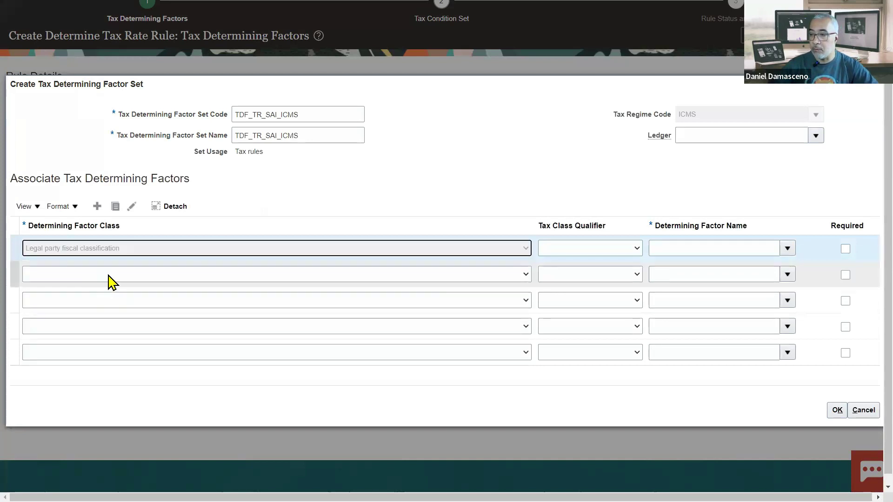
pyautogui.click(109, 277)
pyautogui.click(80, 333)
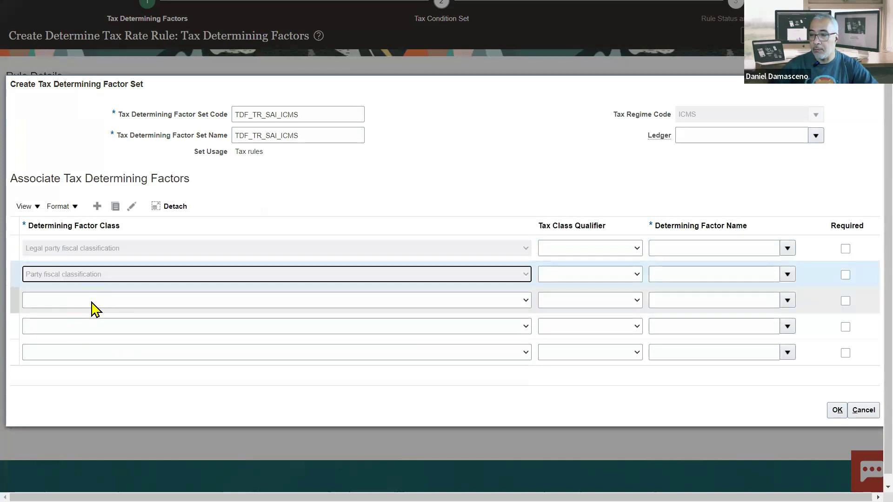
pyautogui.click(92, 302)
pyautogui.click(66, 382)
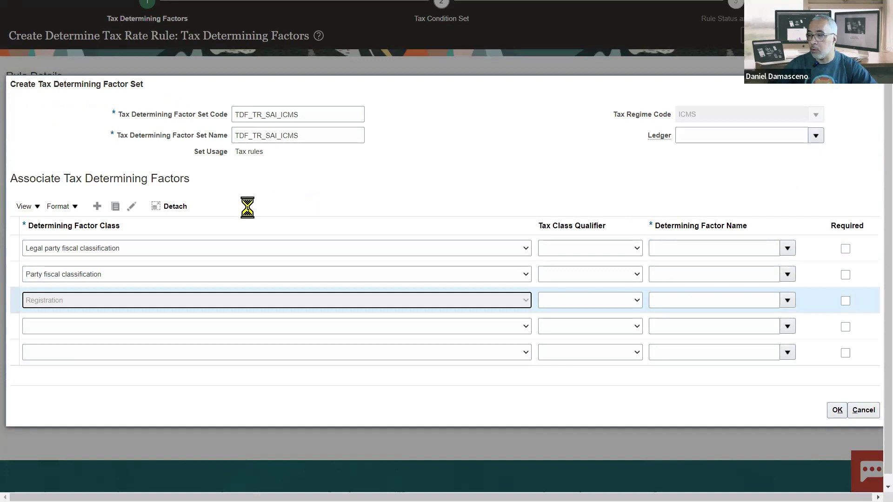
# Step: Set the Legal party fiscal classification row's qualifier to First party and search for its determining factor name under regime ICMS
pyautogui.click(580, 252)
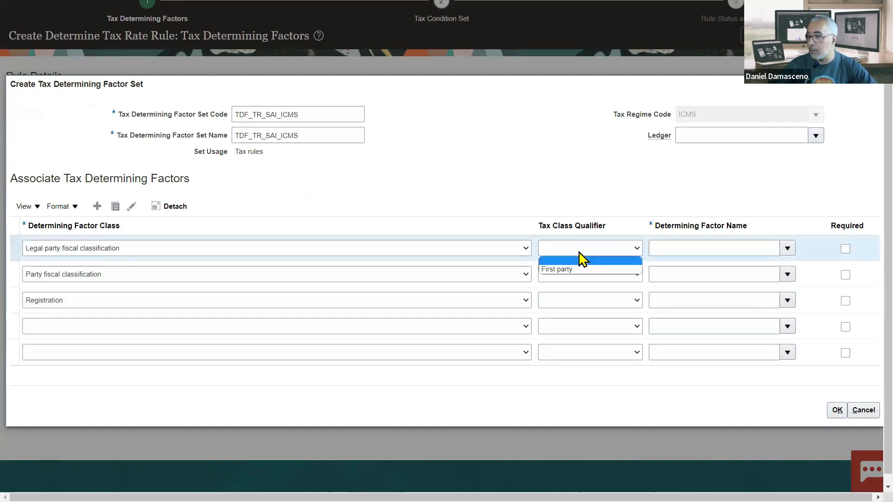
pyautogui.click(573, 269)
pyautogui.click(680, 249)
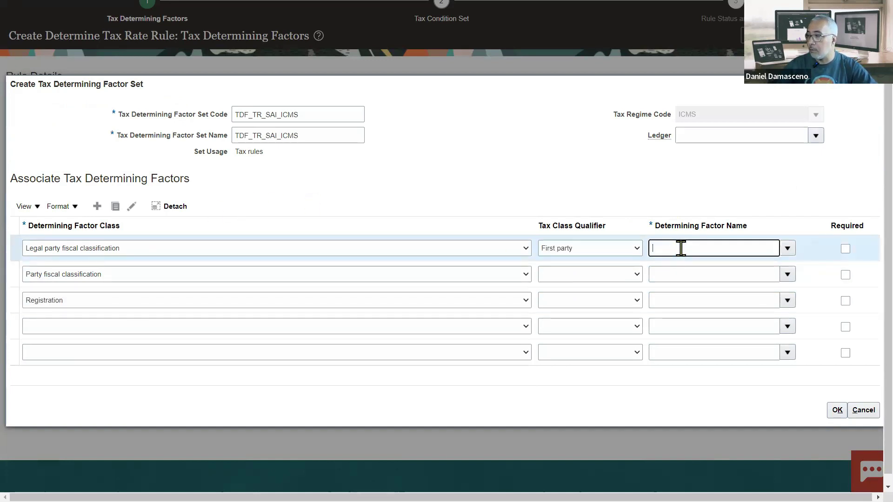
pyautogui.click(787, 250)
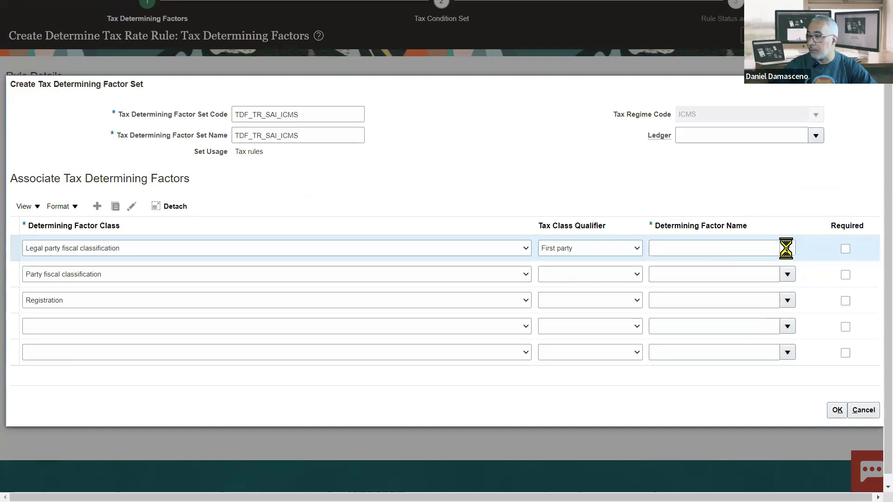
pyautogui.click(488, 274)
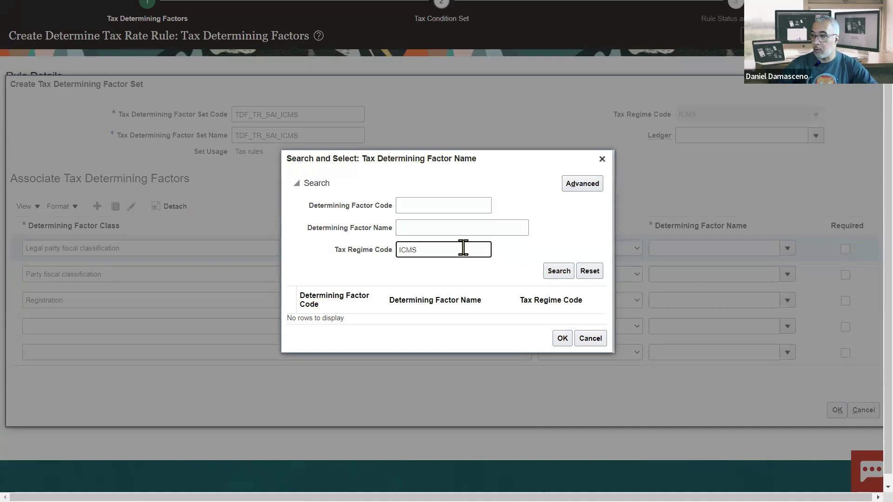
pyautogui.click(553, 275)
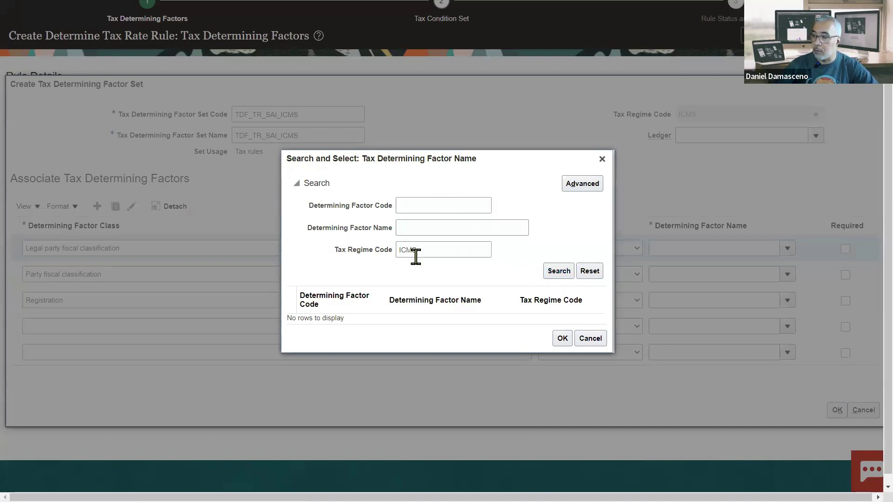
pyautogui.click(603, 160)
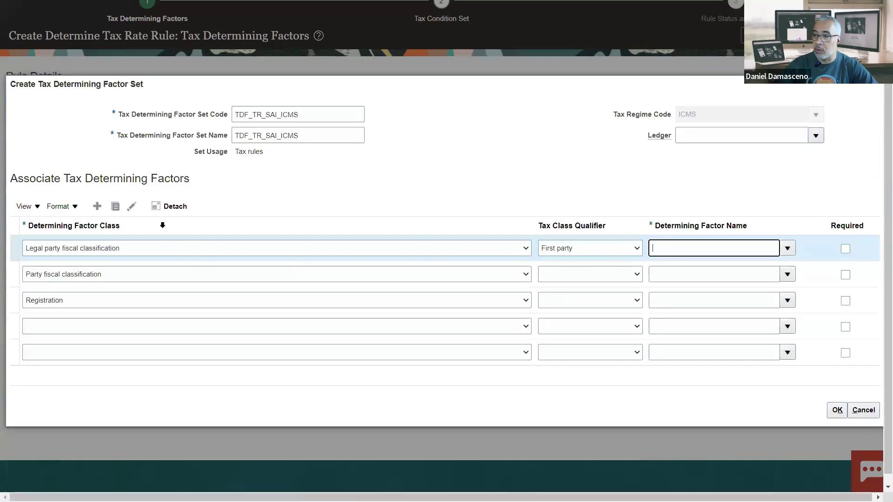
# Step: Remove the Legal party fiscal classification row and set the Party fiscal classification row's tax class qualifier to Bill from
pyautogui.click(131, 207)
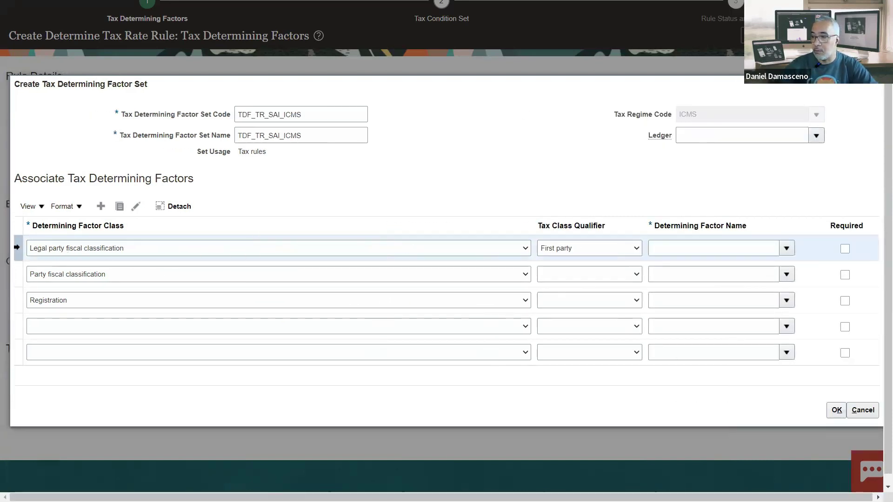
pyautogui.click(136, 207)
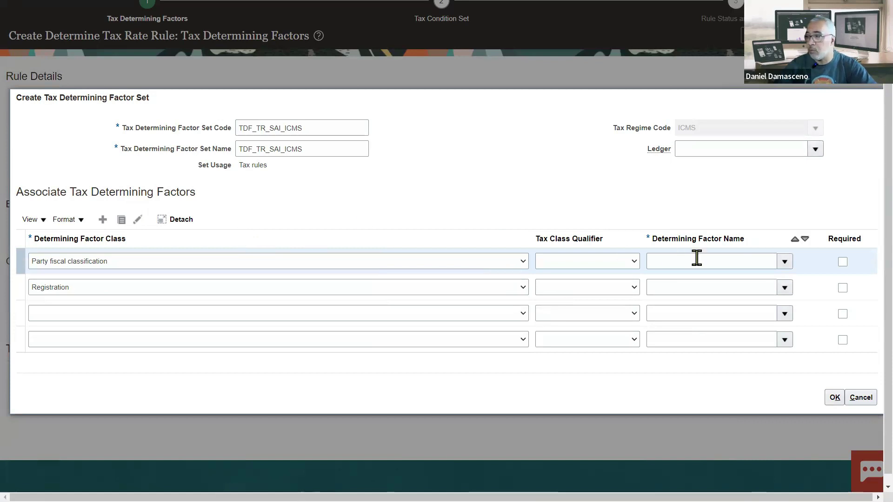
pyautogui.click(631, 265)
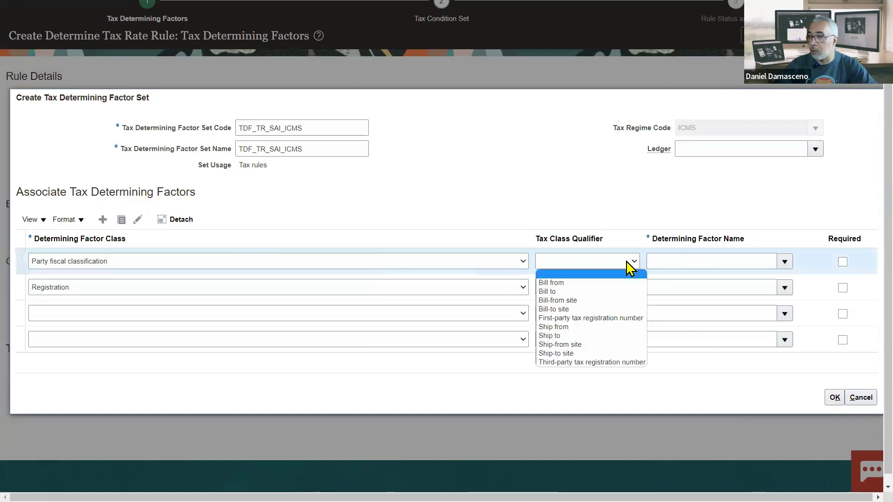
pyautogui.click(577, 283)
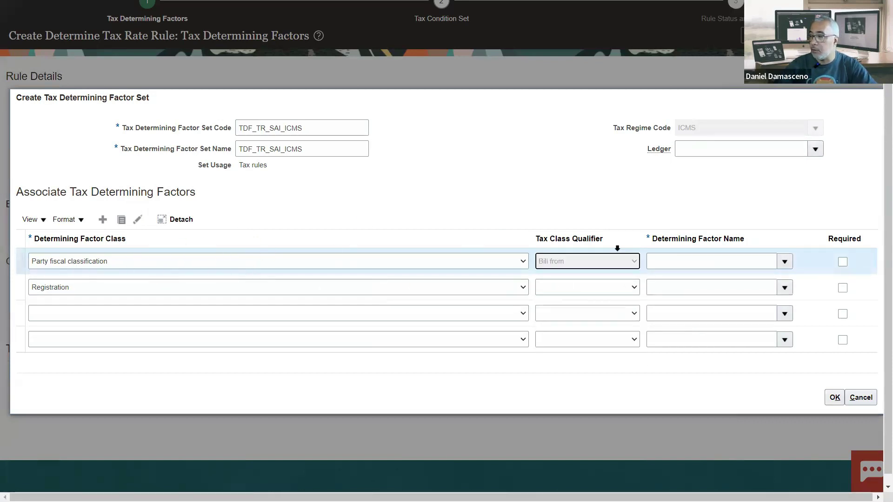
# Step: Set the Party fiscal classification row's determining factor name to ORGANIZATION_TYPE under the ICMS regime
pyautogui.click(785, 262)
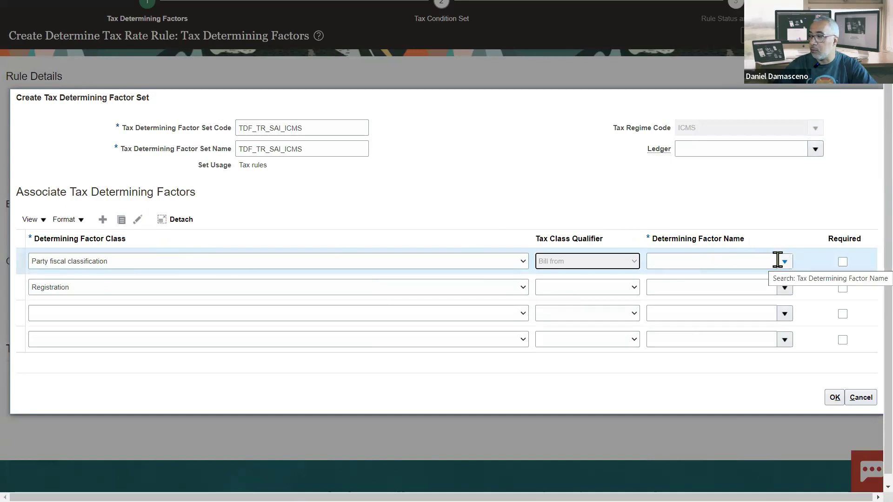
pyautogui.click(756, 260)
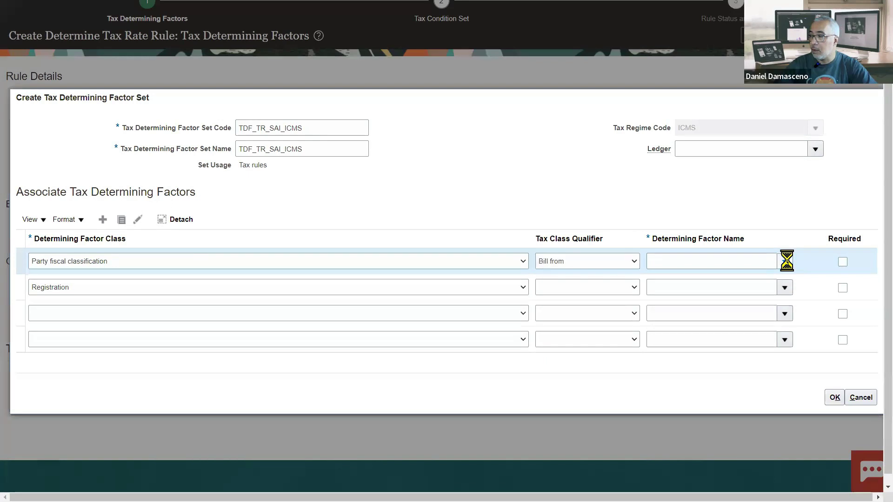
pyautogui.click(779, 261)
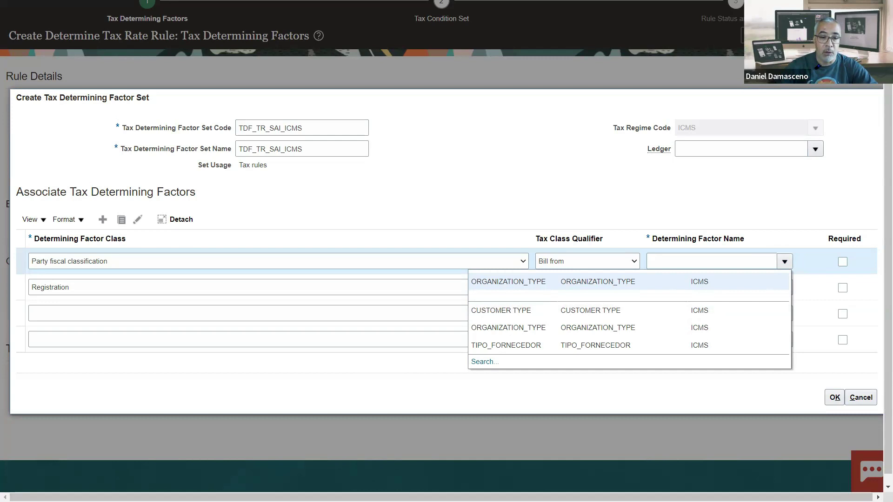
pyautogui.click(162, 487)
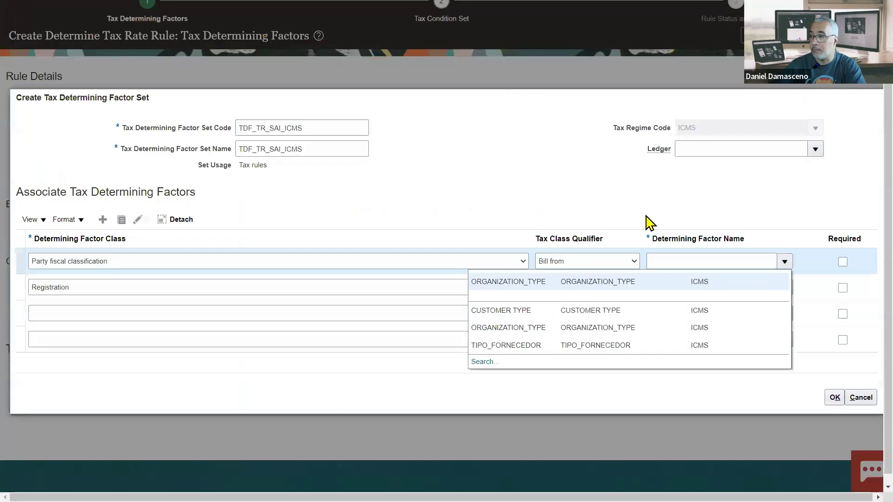
pyautogui.click(591, 282)
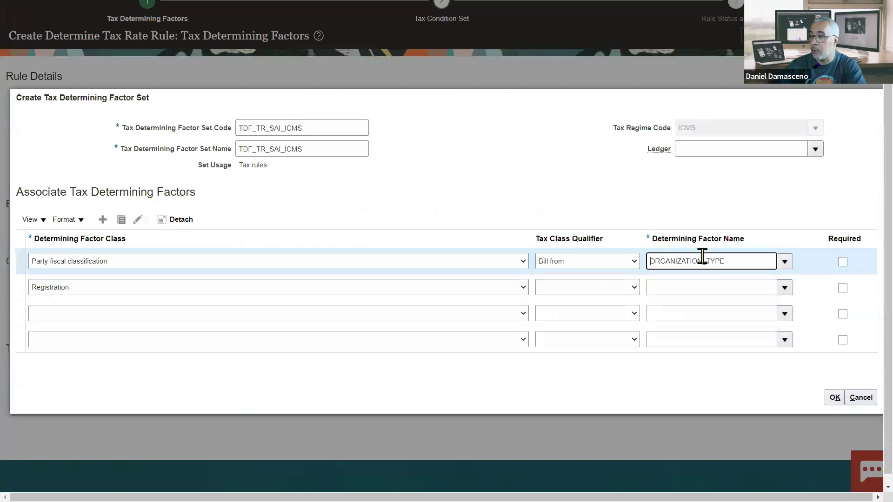
# Step: Set the Registration row's tax class qualifier to Bill-from party and factor name to Registration Status, and save the determining factor set
pyautogui.click(560, 289)
pyautogui.click(561, 309)
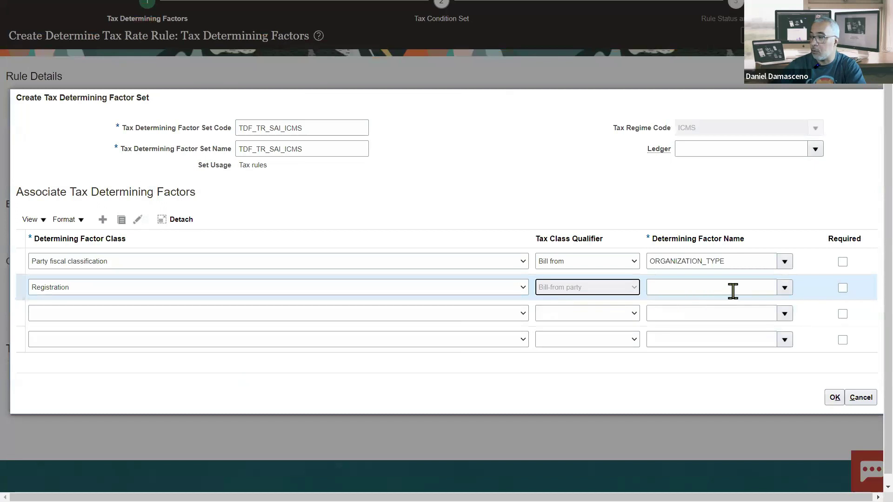
pyautogui.click(690, 291)
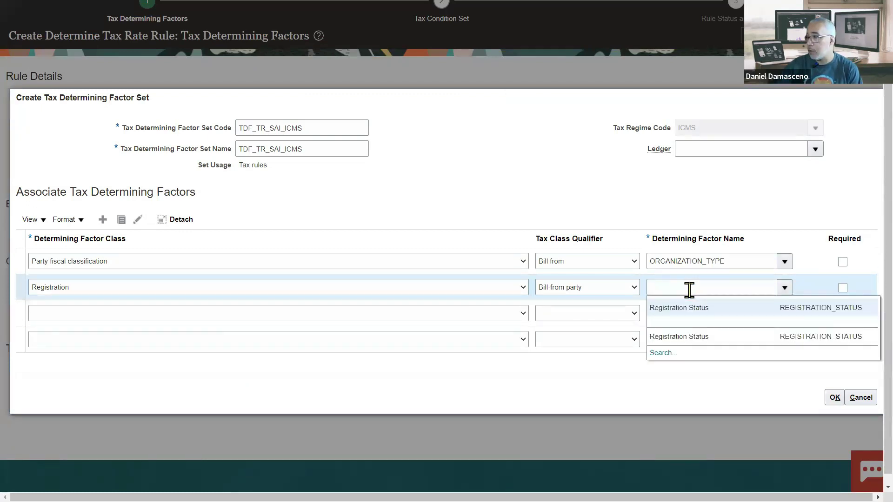
pyautogui.click(675, 307)
pyautogui.click(834, 398)
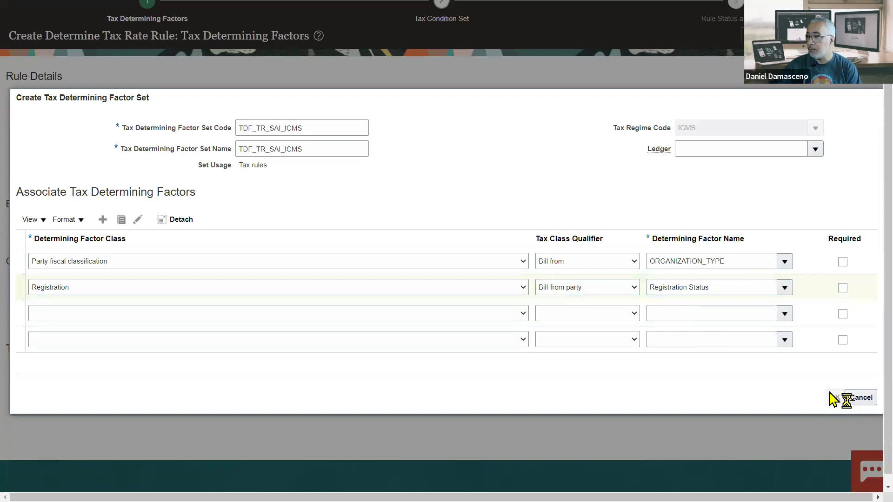
# Step: Set the rule's tax status code to RETIDO and proceed to the Tax Condition Set stage
pyautogui.scroll(-1, 605, 346)
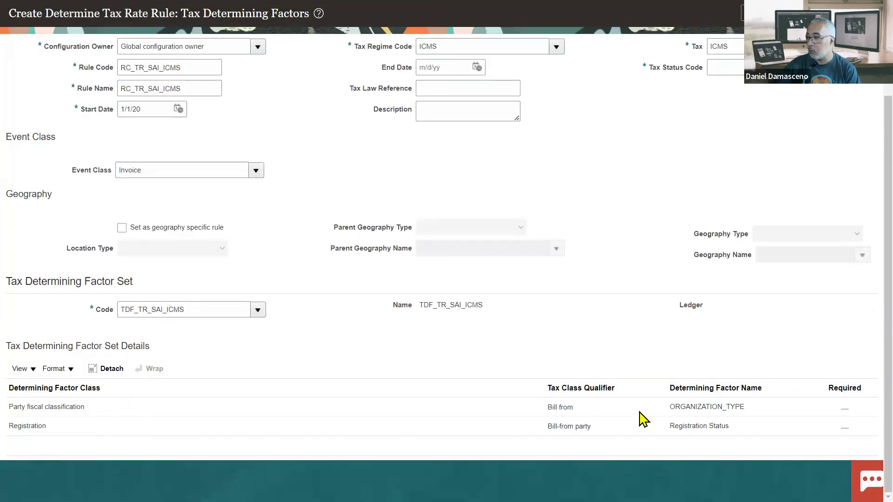
pyautogui.scroll(2, 703, 395)
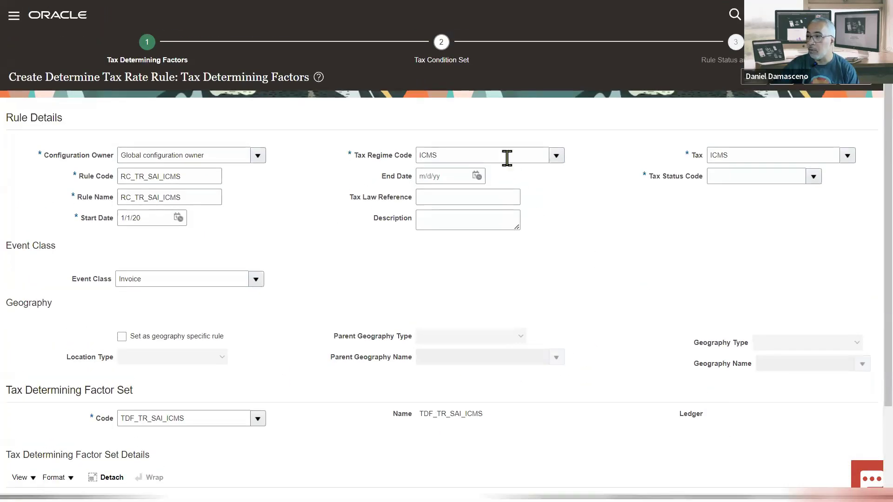
pyautogui.click(440, 63)
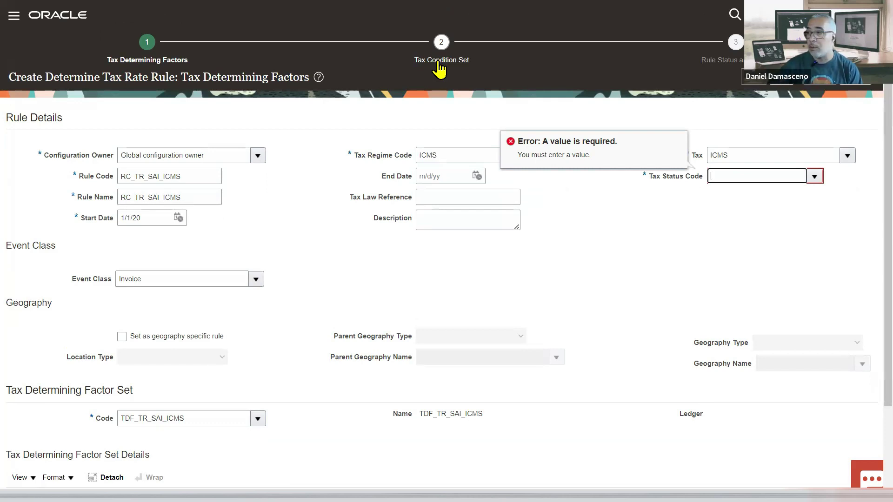
pyautogui.click(812, 179)
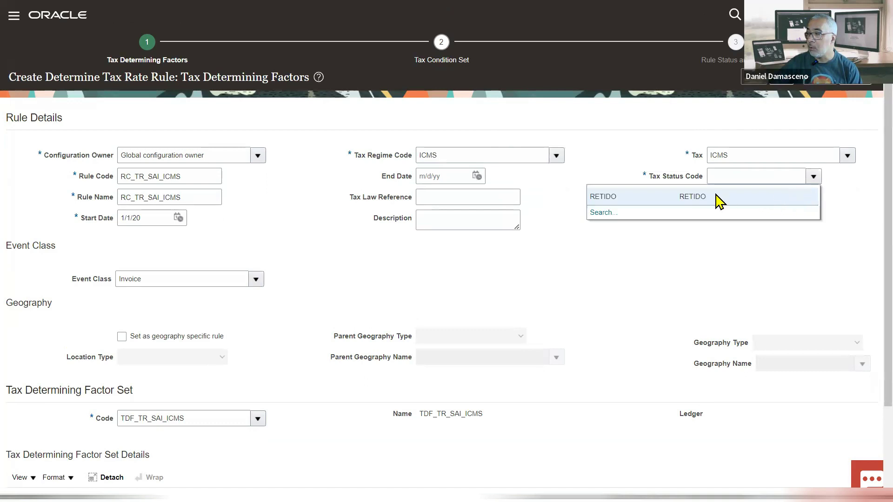
pyautogui.click(717, 195)
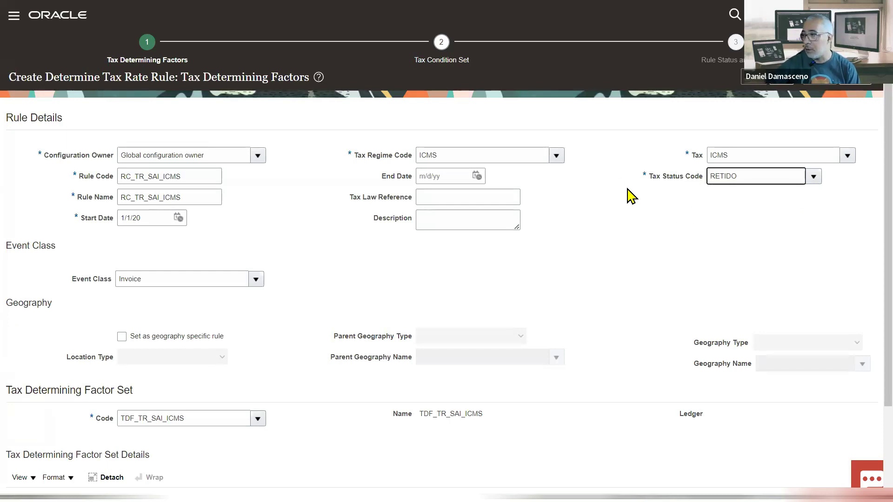
pyautogui.click(450, 63)
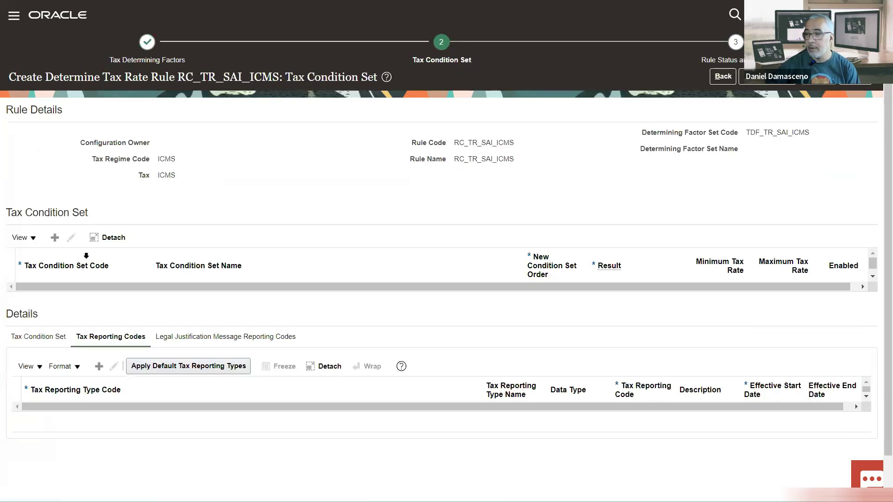
# Step: Start a new tax condition set for the rule with TCS_TR_SAI_ICMS as its code and name
pyautogui.click(55, 238)
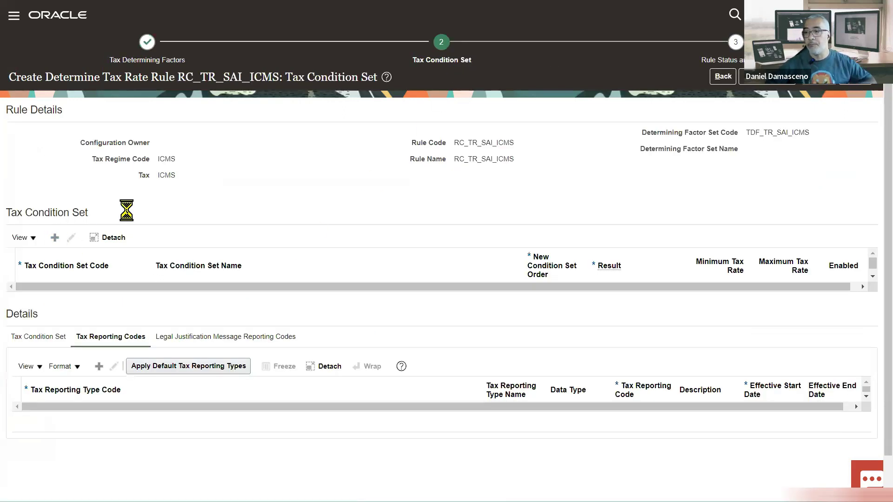
pyautogui.click(129, 299)
pyautogui.click(33, 247)
pyautogui.click(53, 238)
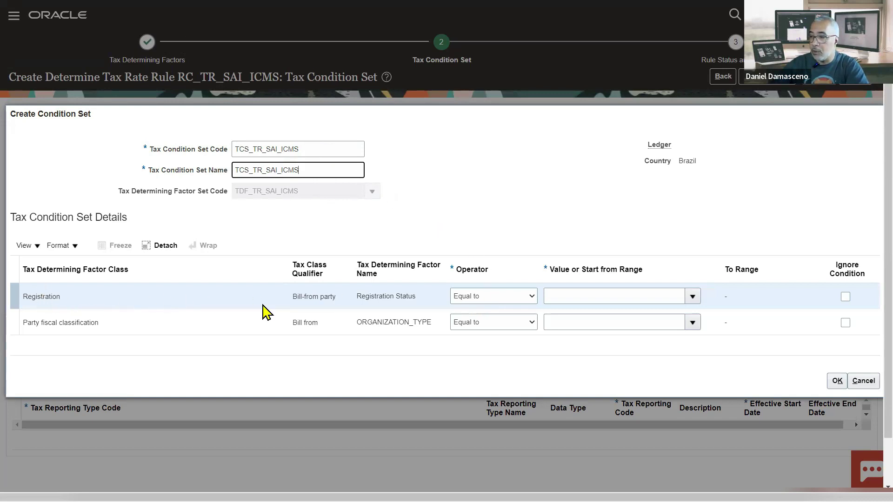
# Step: Set the condition values to REGISTERED for Registration and PRIVATE_COMPANY for Party fiscal classification, and save the condition set
pyautogui.click(692, 296)
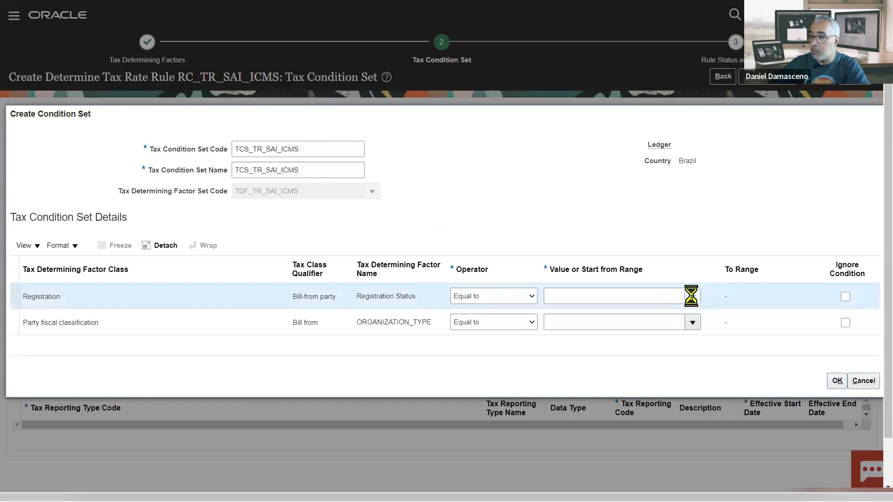
pyautogui.click(588, 317)
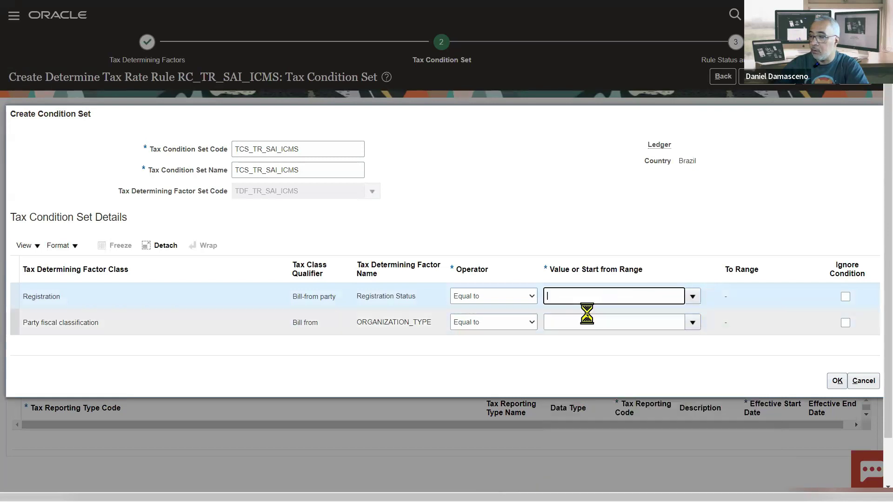
pyautogui.click(693, 323)
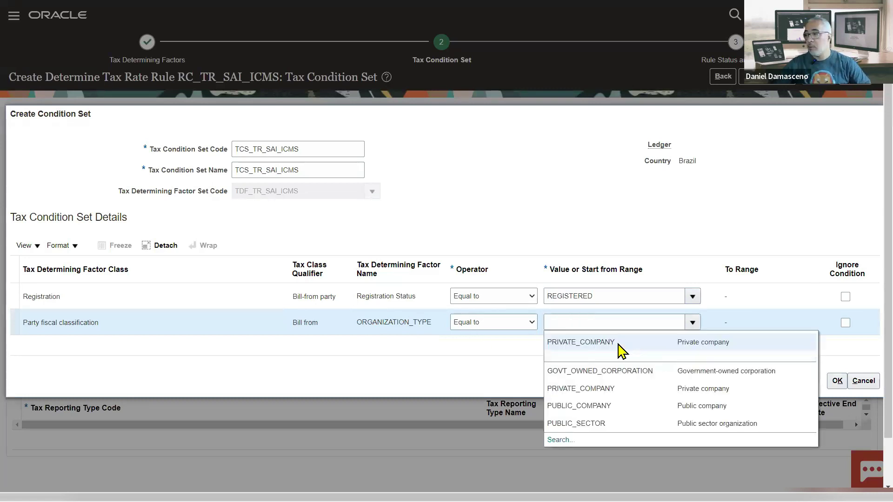
pyautogui.click(611, 343)
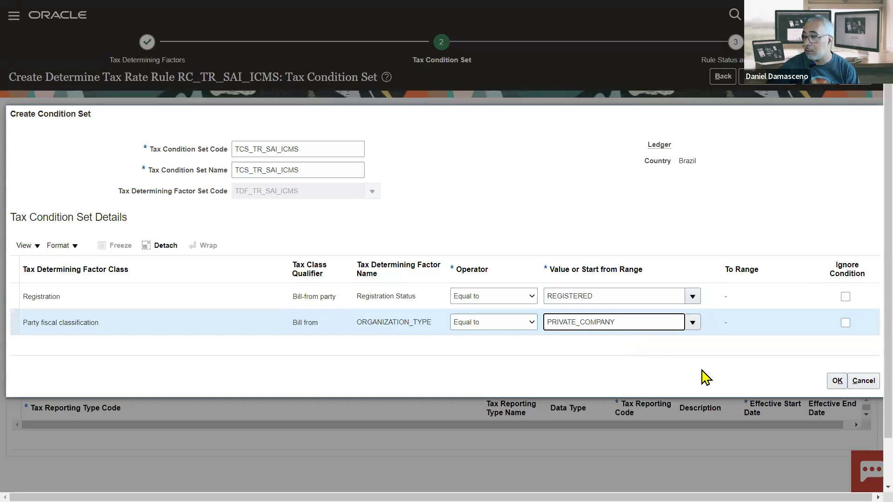
pyautogui.click(839, 382)
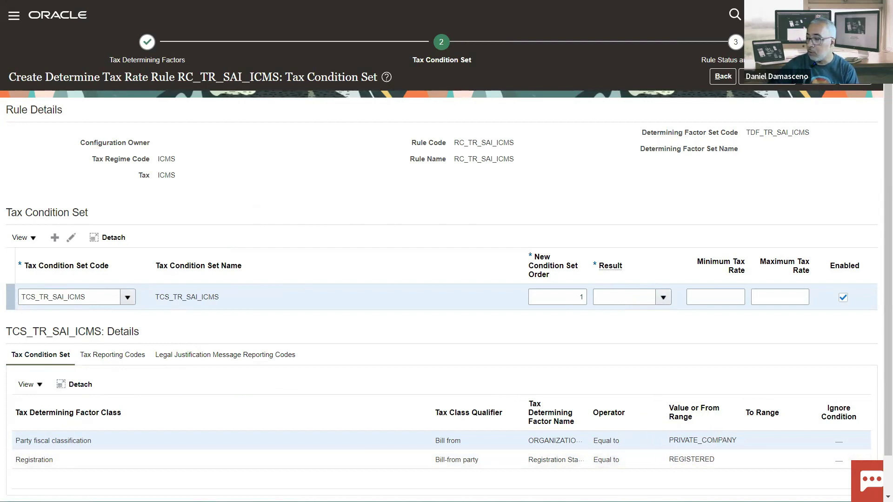
# Step: Set the condition set's result to ICMS_0.0 and enable rule RC_TR_SAI_ICMS in the Rule Status and Order stage
pyautogui.click(663, 298)
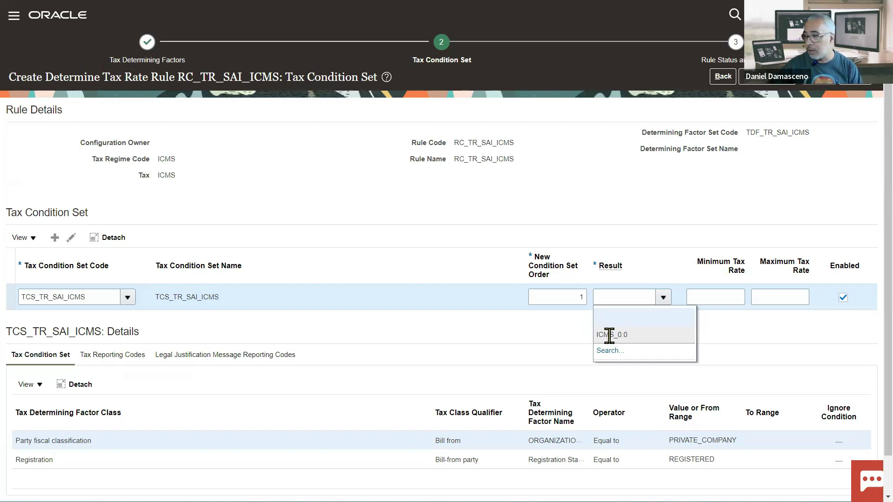
pyautogui.click(615, 330)
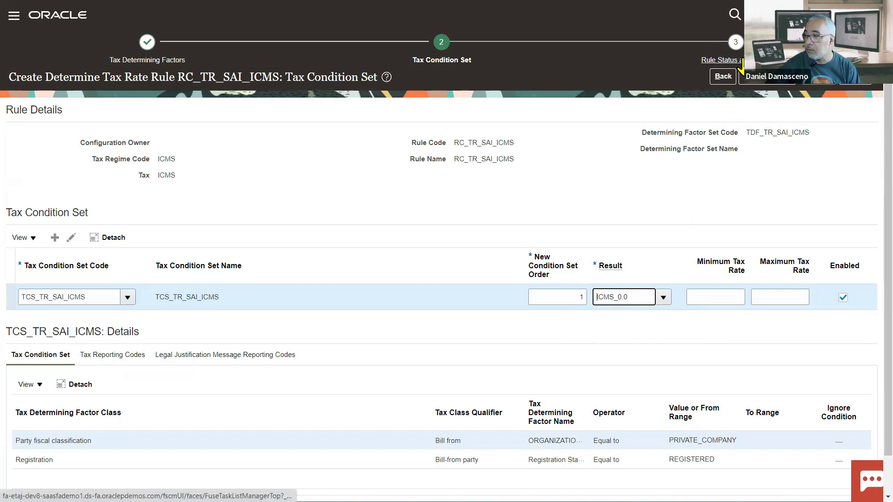
pyautogui.click(784, 79)
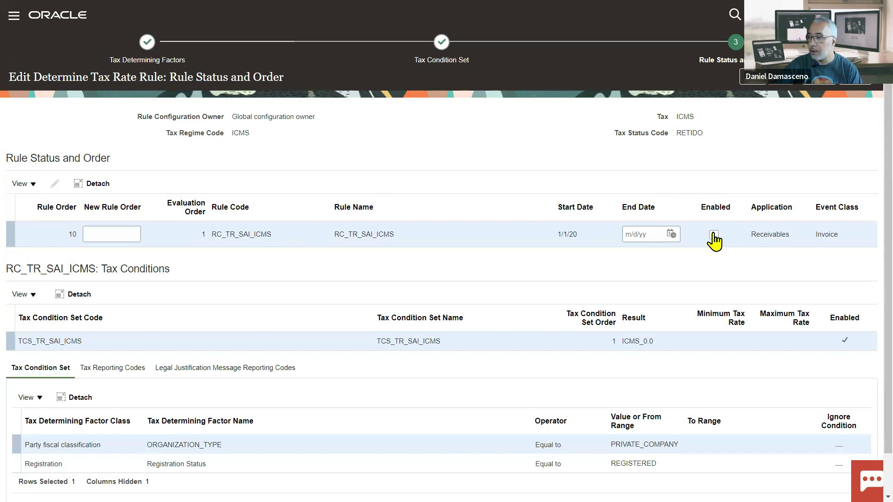
pyautogui.click(713, 236)
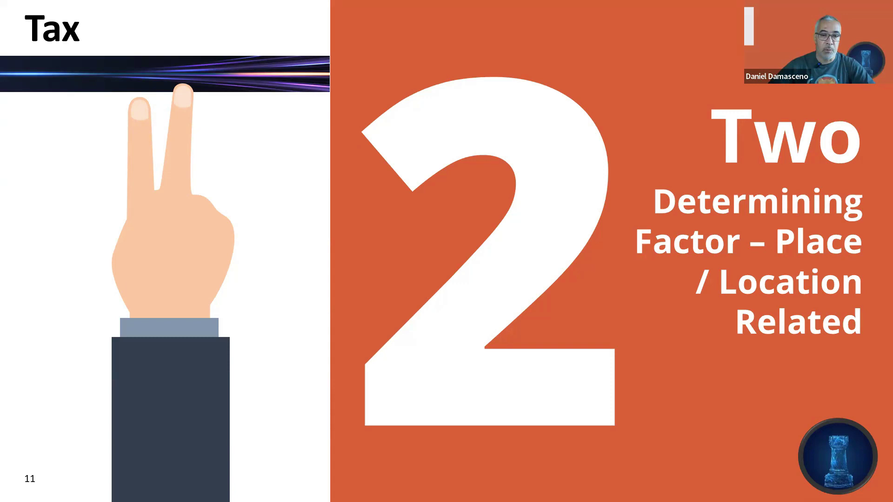
pyautogui.press('Right')
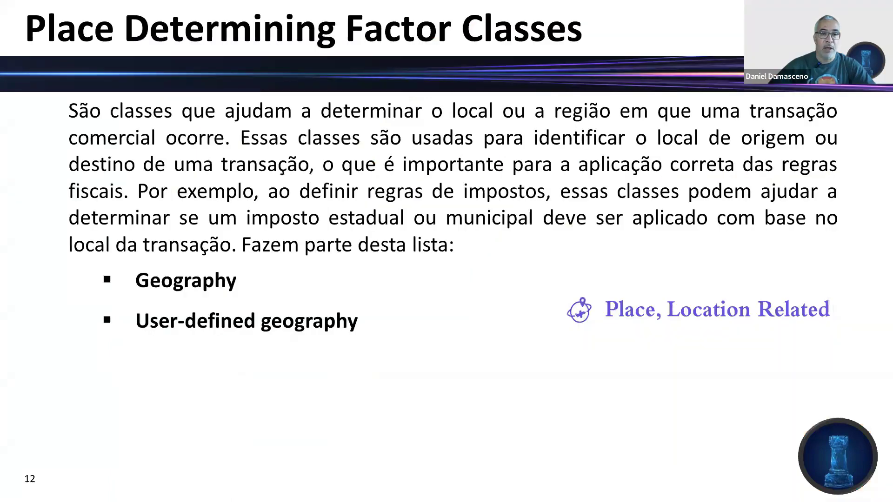
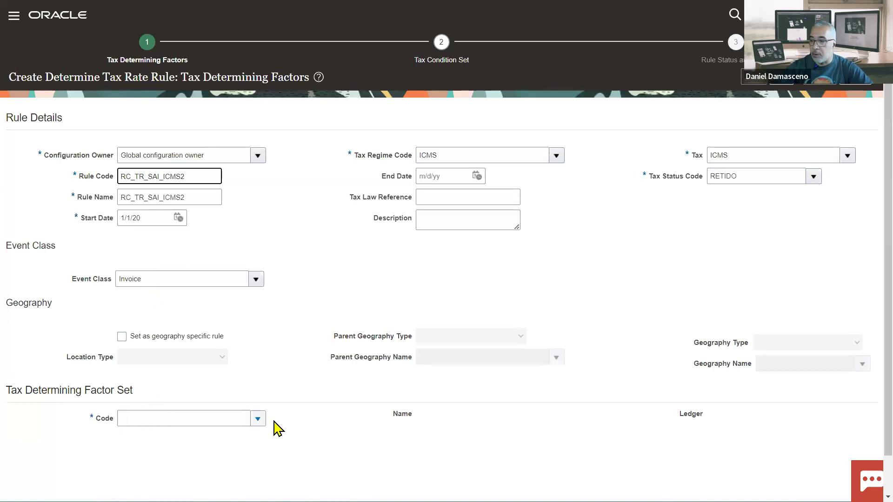
# Step: Start a new tax determining factor set for rule RC_TR_SAI_ICMS2 with TDF_TR_SAI_ICMS2 as its code and name
pyautogui.click(258, 420)
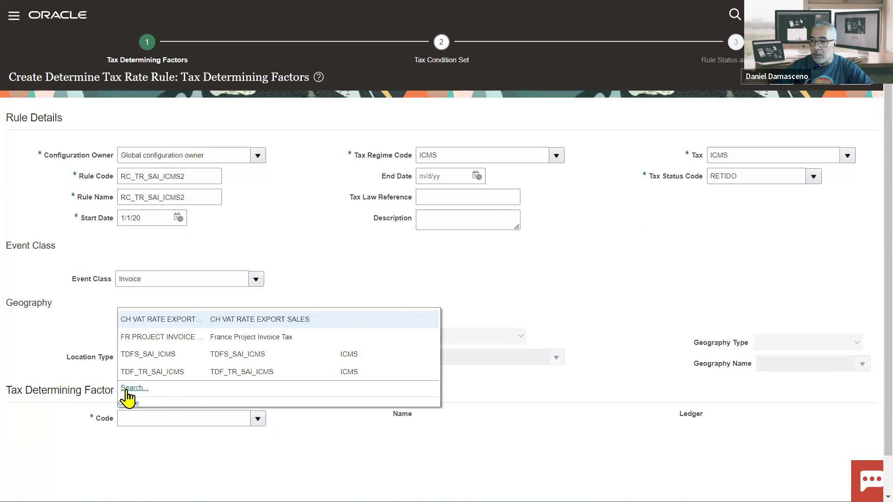
pyautogui.click(128, 391)
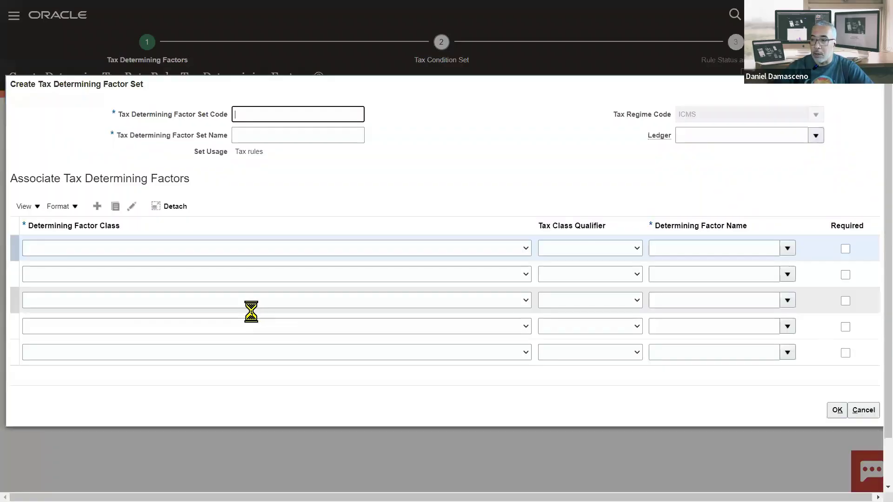
pyautogui.write('TDF_TR_SAI_ICMS2')
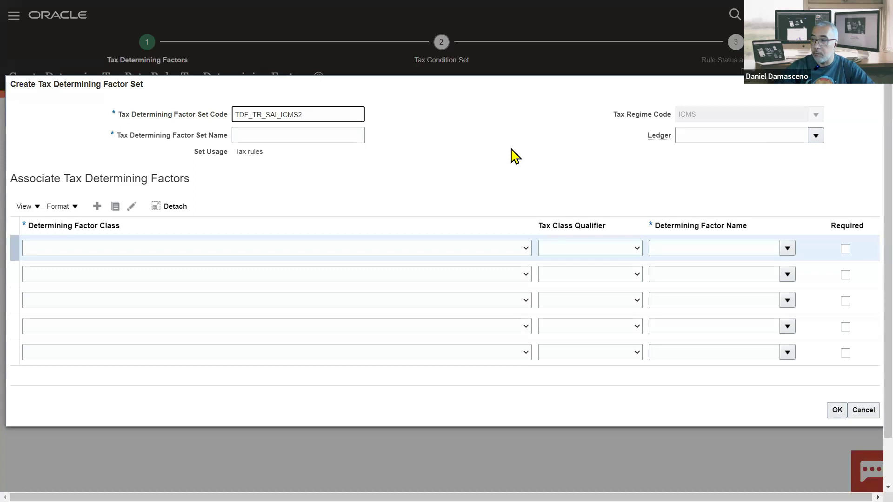
pyautogui.hotkey('ctrl', 'a')
pyautogui.hotkey('ctrl', 'c')
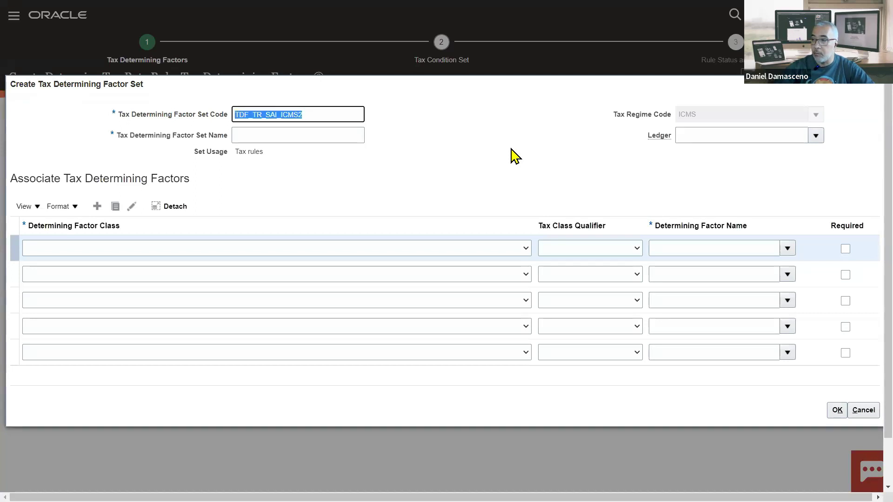
pyautogui.click(325, 133)
pyautogui.hotkey('ctrl', 'v')
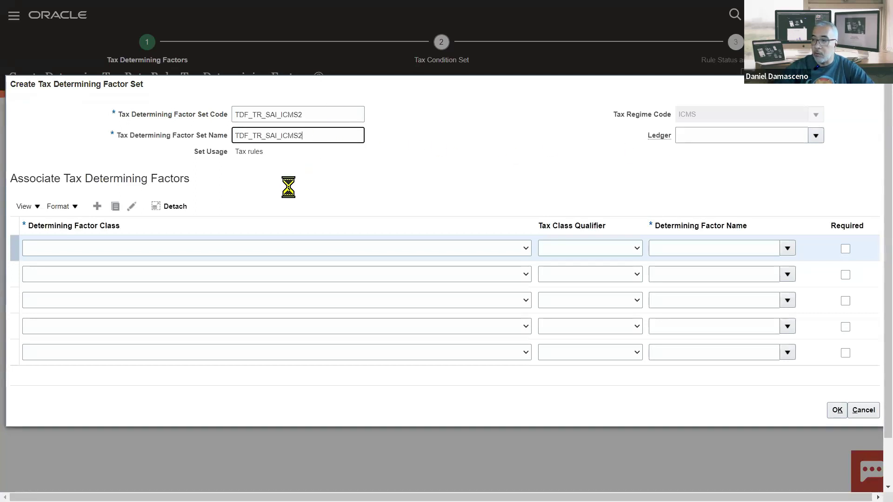
# Step: Set the first row's determining factor class to Geography
pyautogui.click(255, 248)
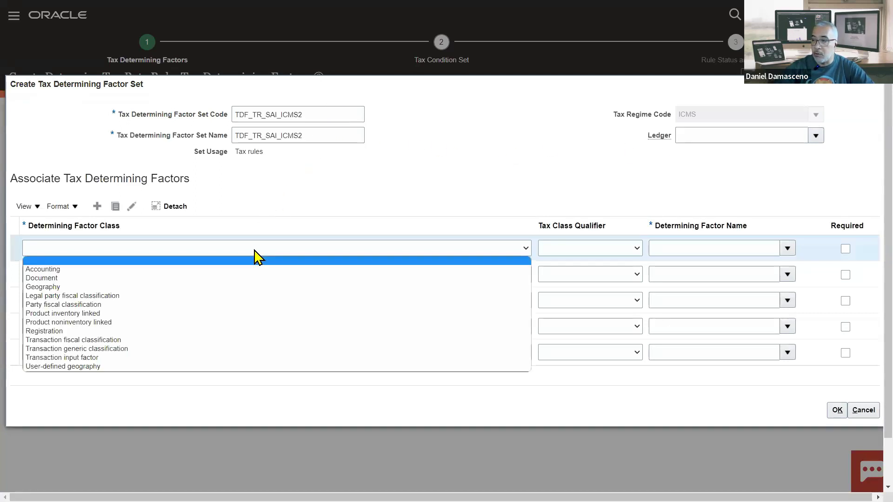
pyautogui.click(66, 288)
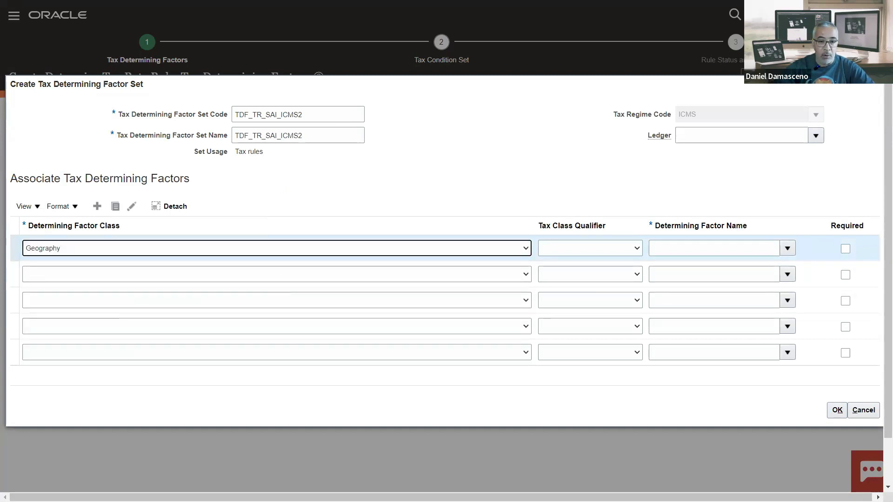
pyautogui.hotkey('alt', 'Tab')
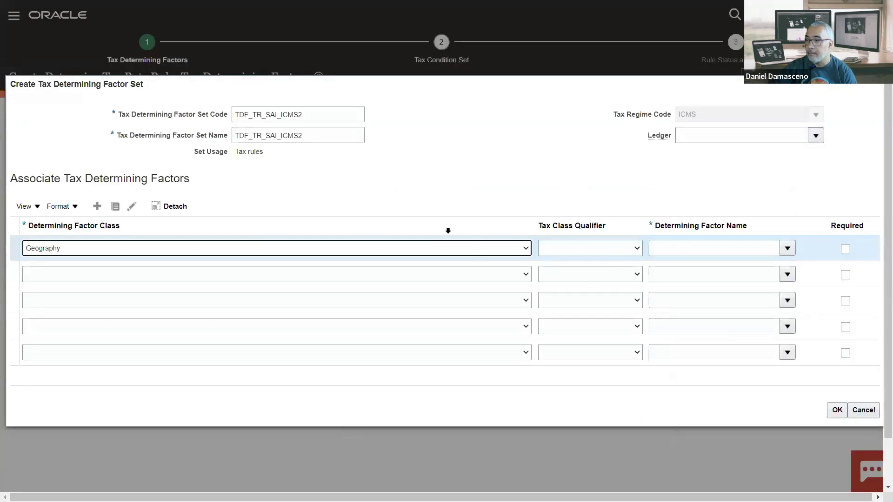
# Step: Set the first Geography row's tax class qualifier to Bill from and its determining factor name to State
pyautogui.click(630, 250)
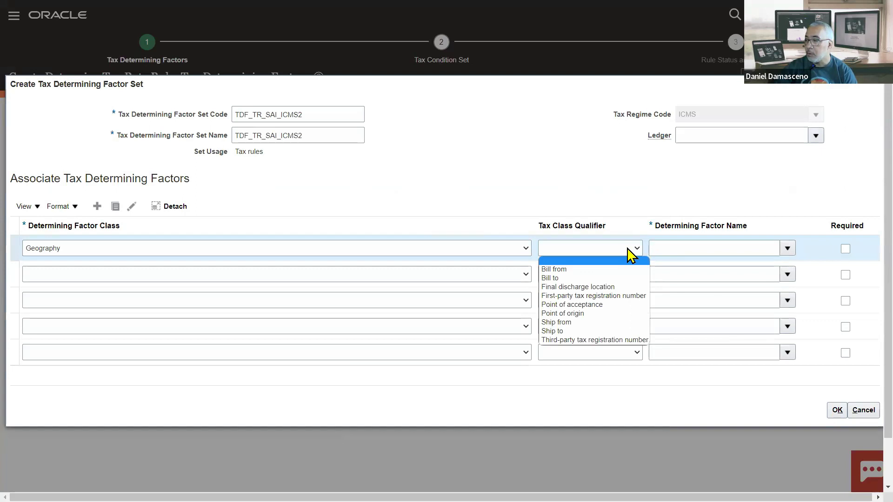
pyautogui.click(594, 270)
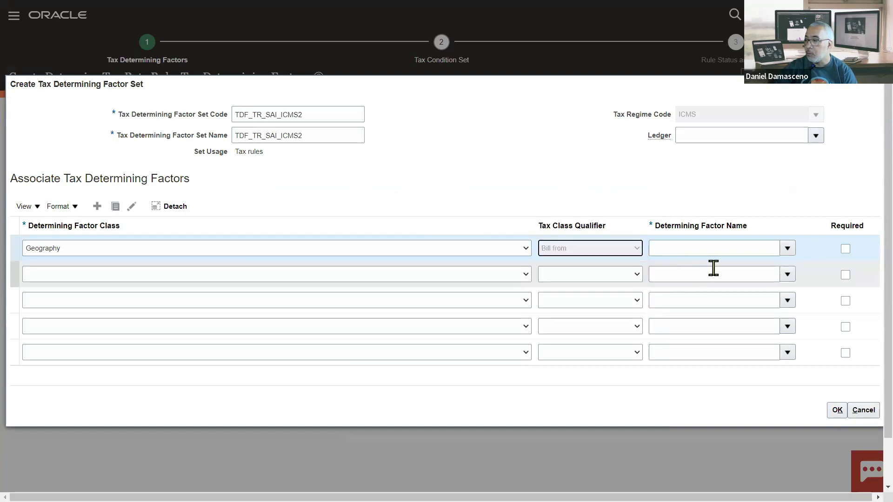
pyautogui.click(788, 249)
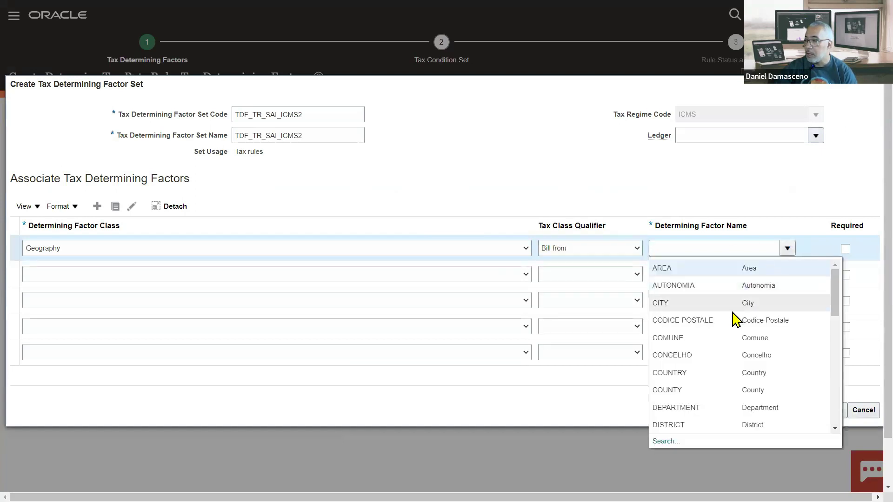
pyautogui.click(669, 442)
pyautogui.click(466, 221)
pyautogui.write('Stat')
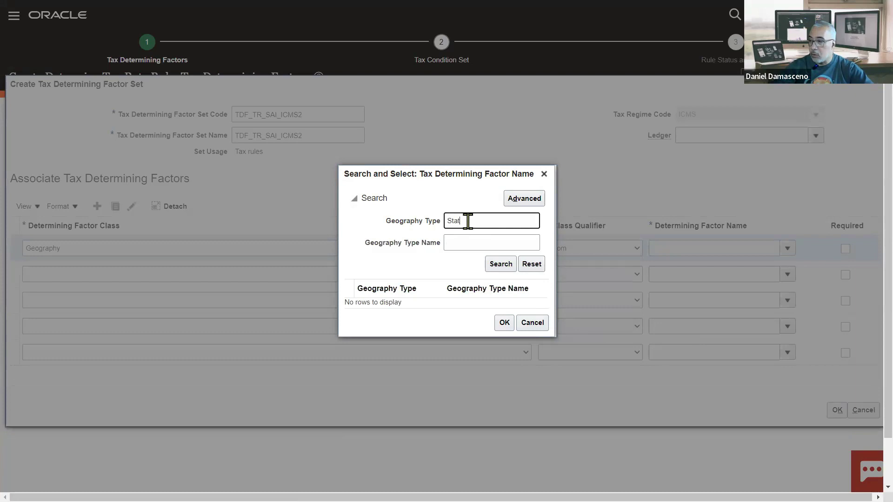
pyautogui.click(497, 264)
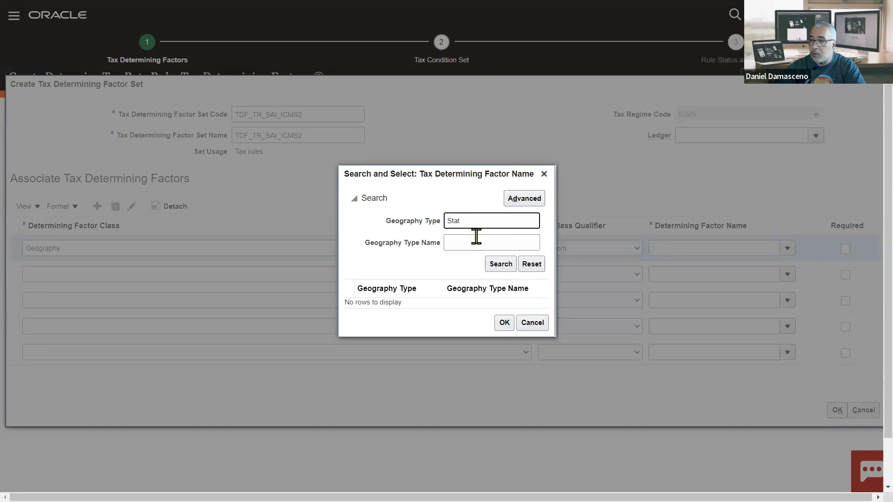
pyautogui.doubleClick(467, 219)
pyautogui.write('S')
pyautogui.press('Return')
pyautogui.click(392, 316)
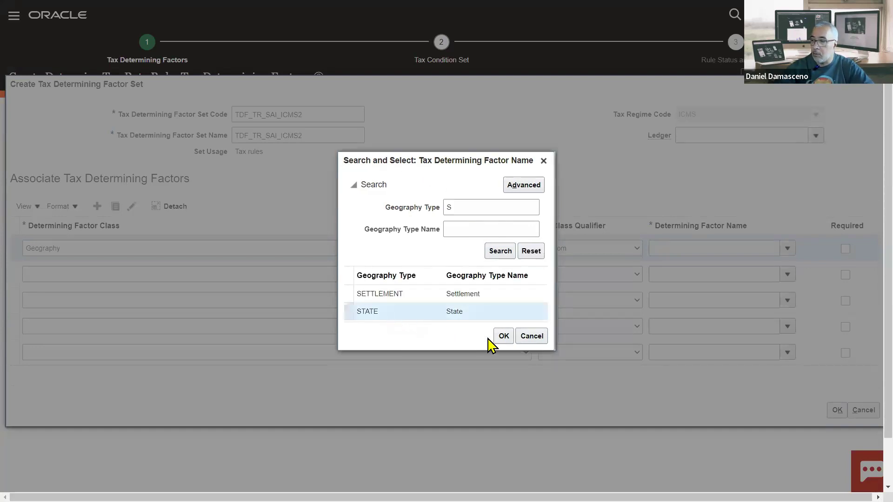
pyautogui.click(503, 340)
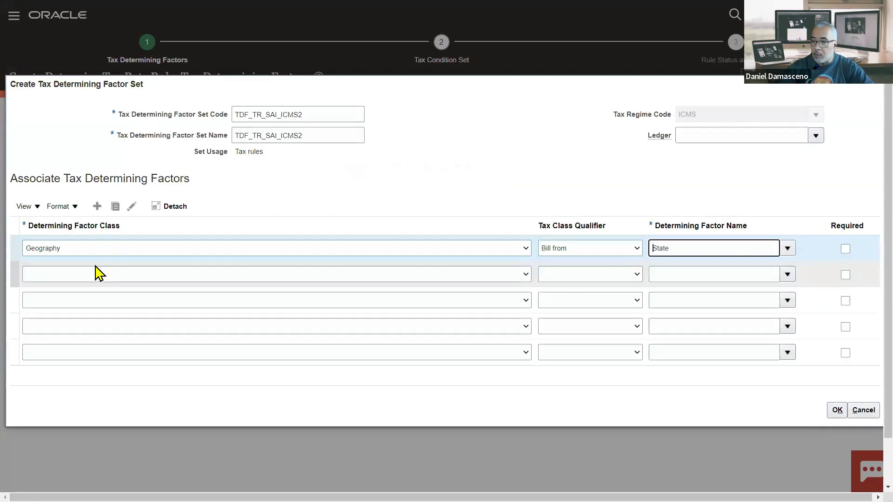
# Step: Add a second determining factor row with class Geography, qualifier Bill to and factor name State
pyautogui.click(98, 275)
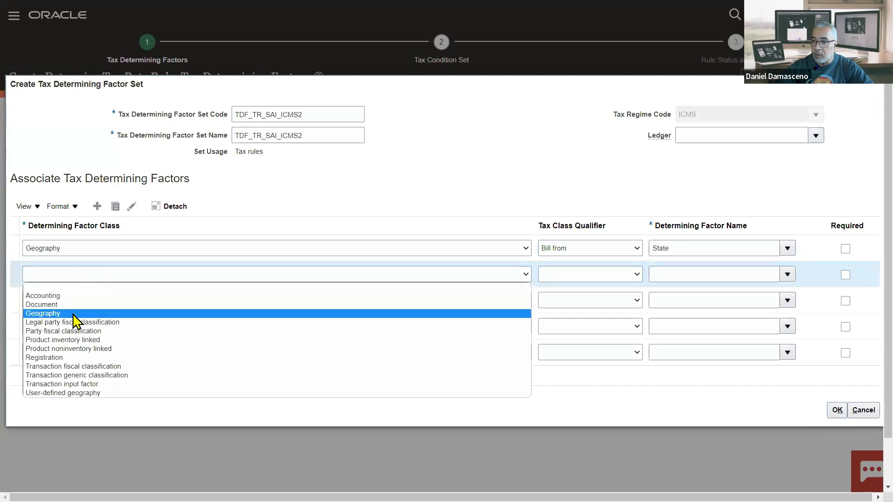
pyautogui.click(51, 313)
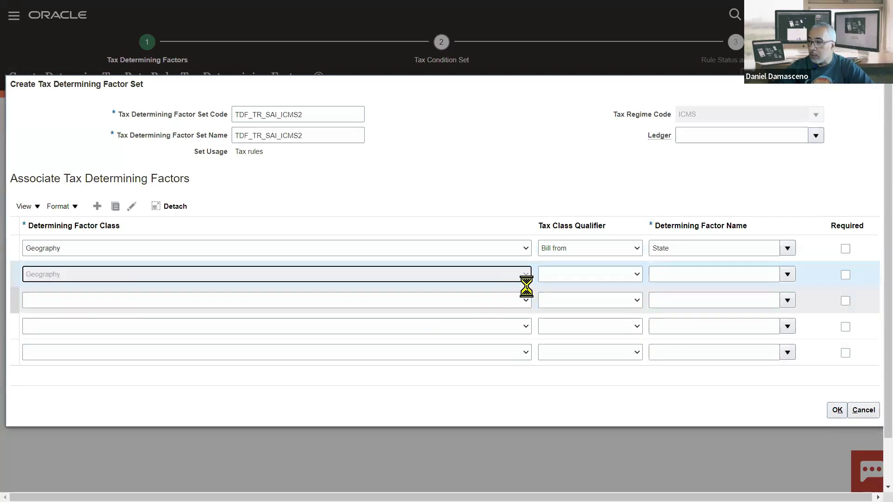
pyautogui.click(572, 280)
pyautogui.click(575, 306)
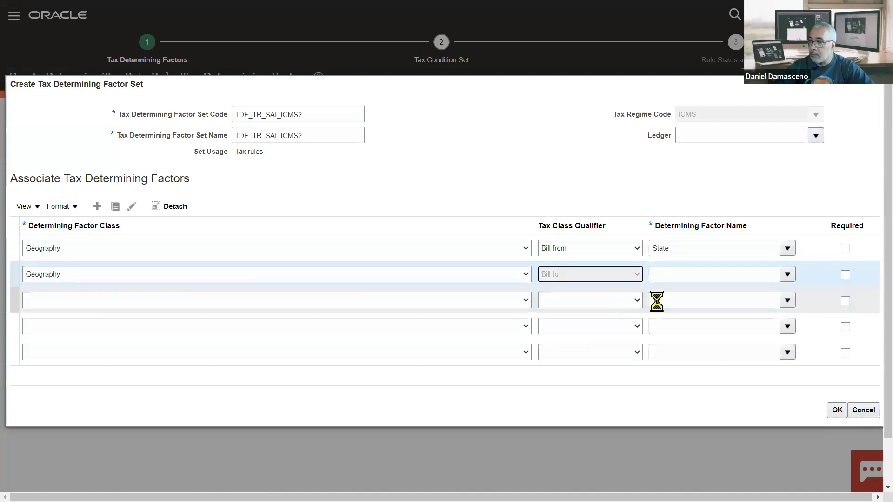
pyautogui.click(790, 275)
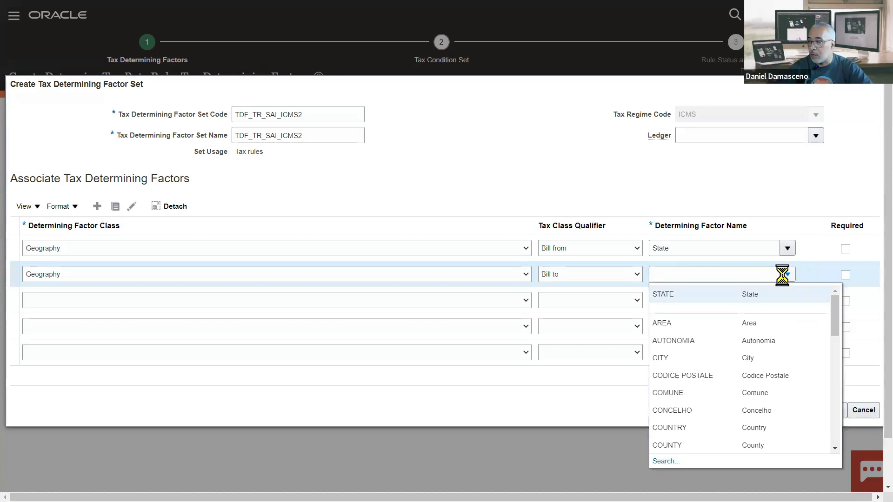
pyautogui.click(712, 293)
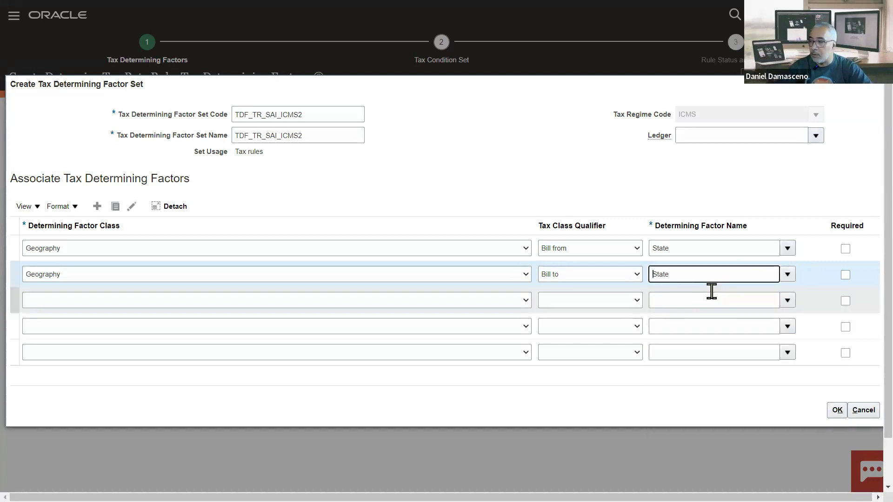
# Step: Add a third row with class User-defined geography, qualifier Bill from and factor name Economic Regions, and save the determining factor set
pyautogui.click(76, 305)
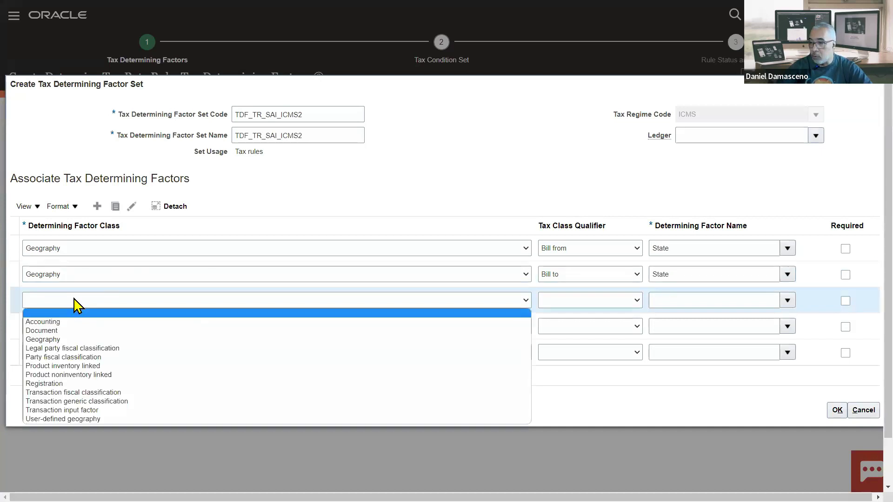
pyautogui.click(87, 419)
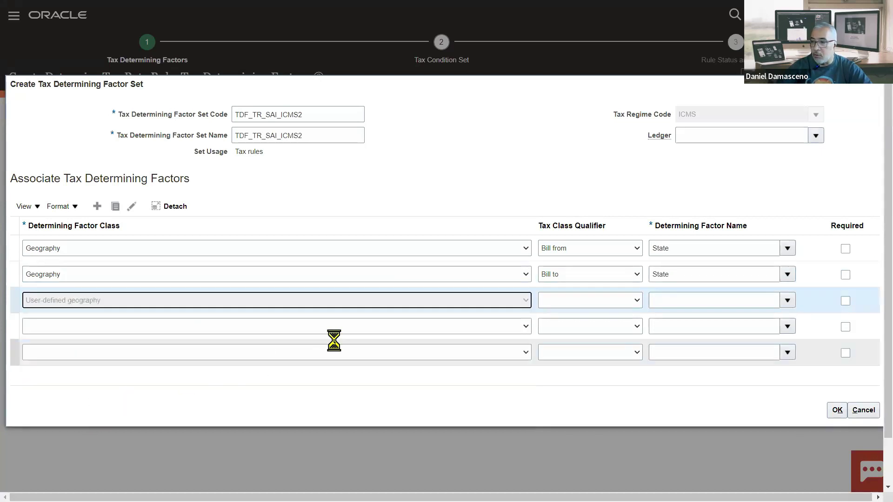
pyautogui.click(564, 302)
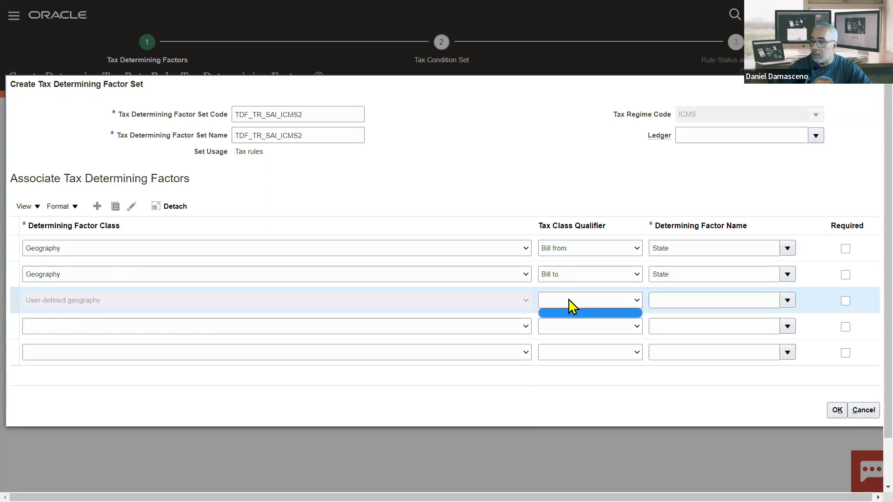
pyautogui.click(787, 300)
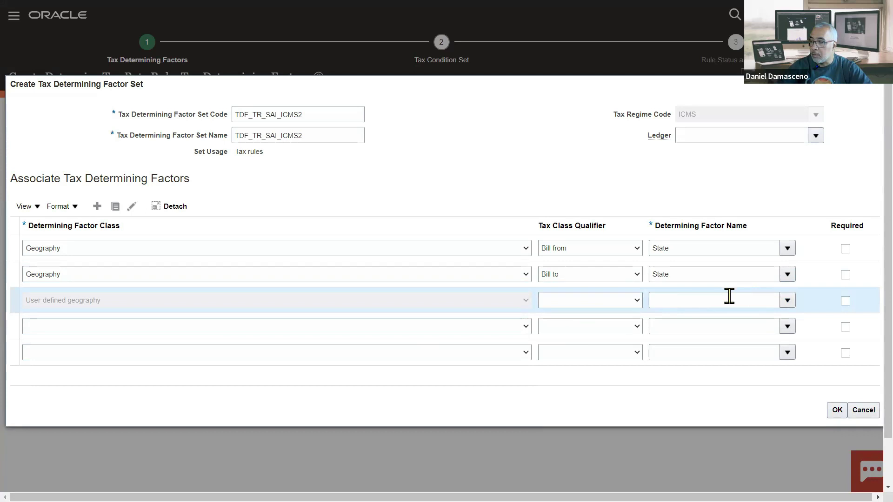
pyautogui.click(636, 301)
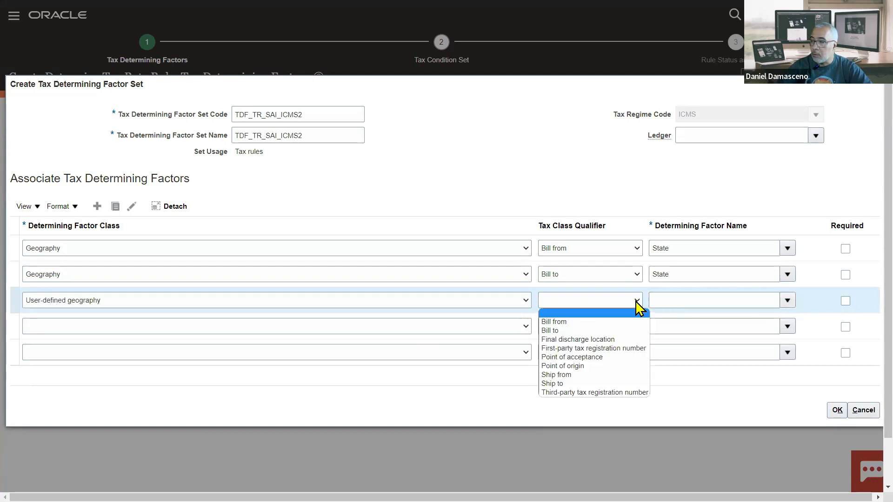
pyautogui.click(600, 322)
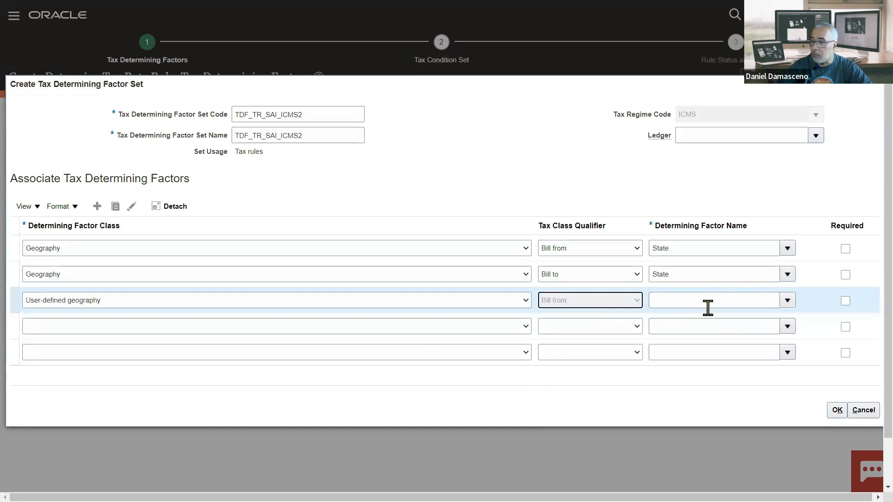
pyautogui.click(761, 300)
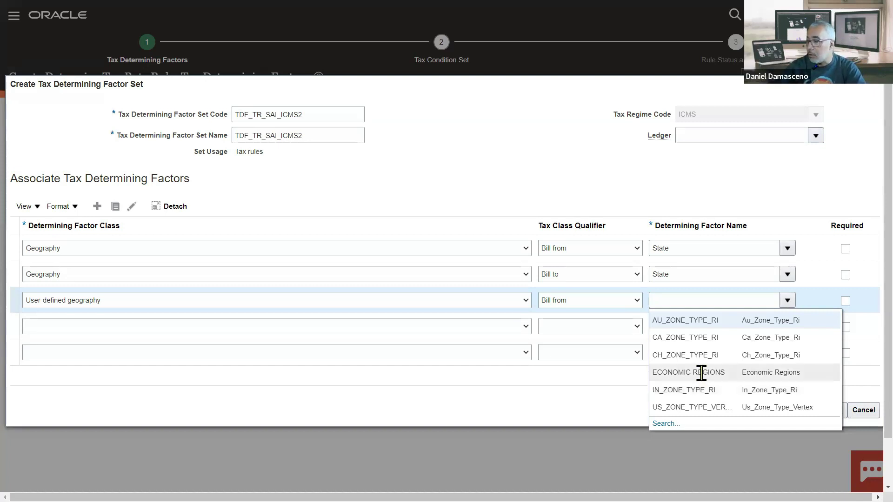
pyautogui.click(702, 373)
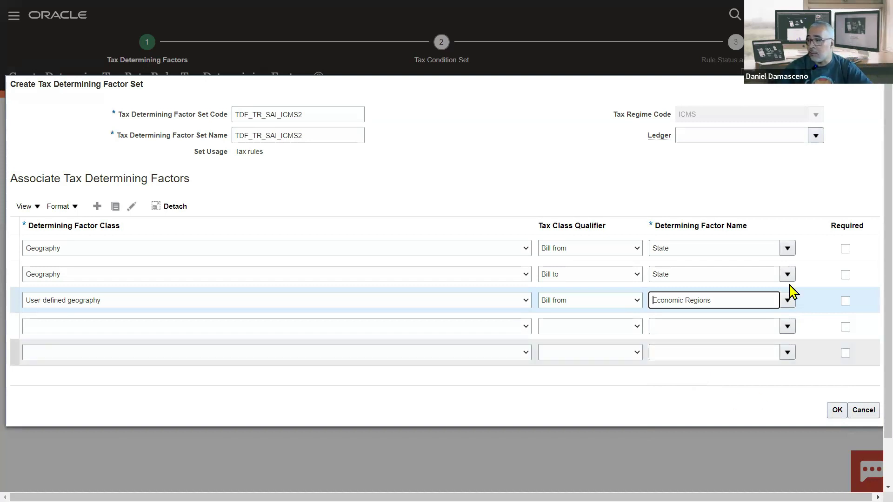
pyautogui.click(837, 410)
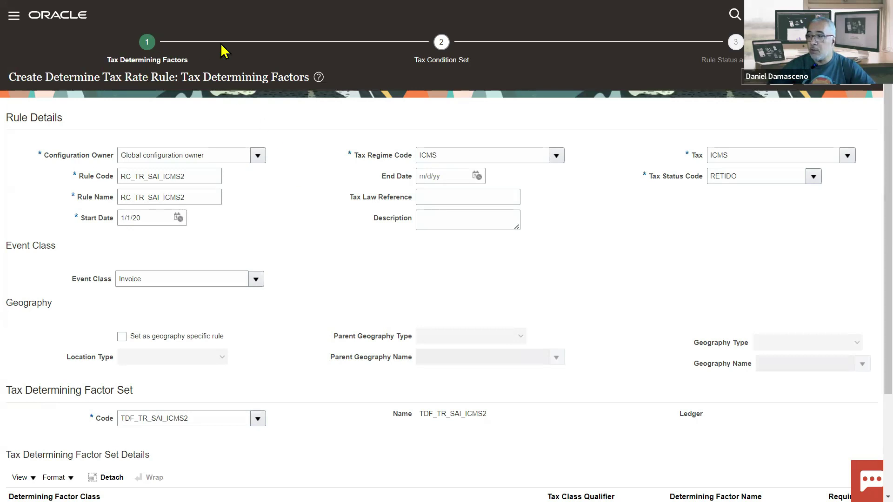
# Step: Proceed to the Tax Condition Set stage and start a new condition set with TCS_TR_SAI_ICMS2 as its code and name
pyautogui.click(786, 88)
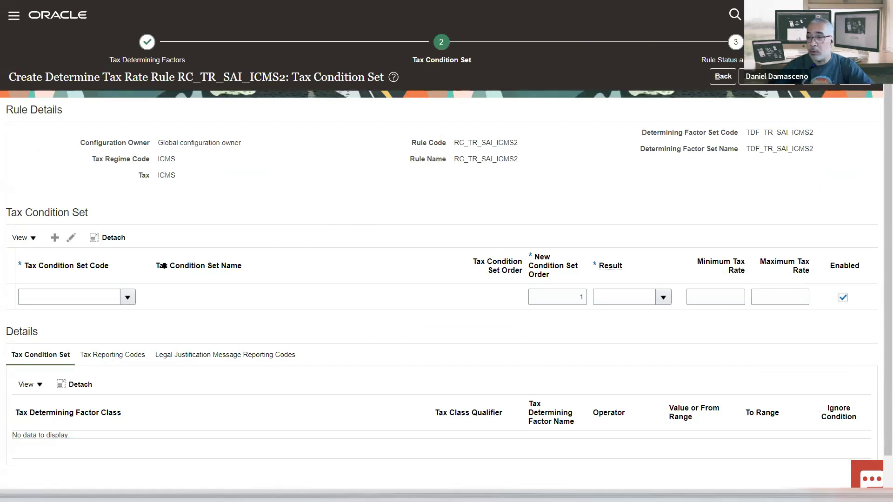
pyautogui.click(120, 297)
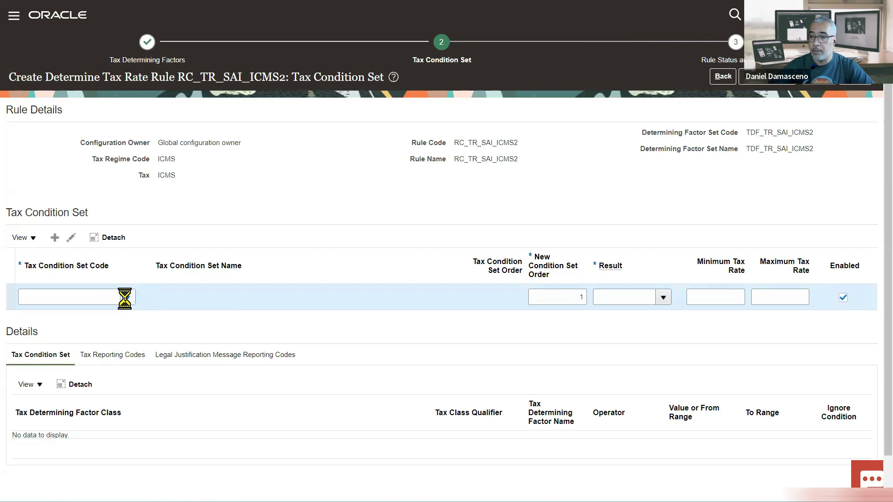
pyautogui.write('TCS_TR_SAI_IC')
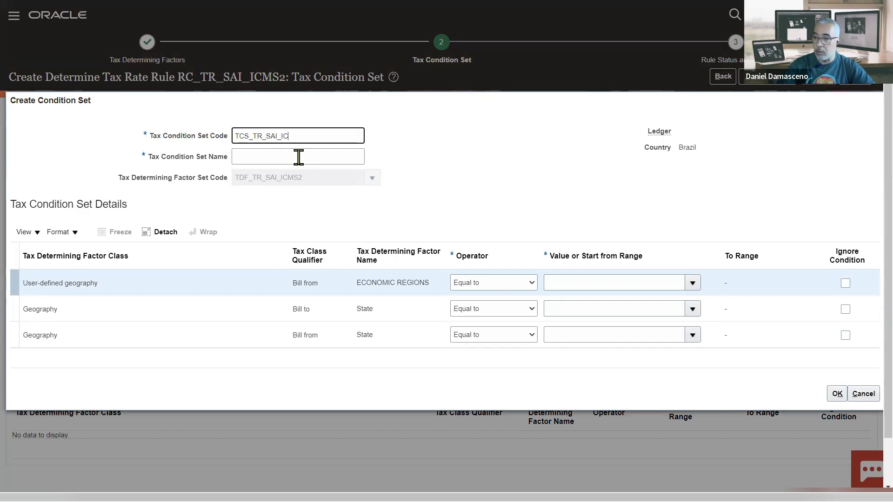
pyautogui.hotkey('ctrl', 'a')
pyautogui.hotkey('ctrl', 'c')
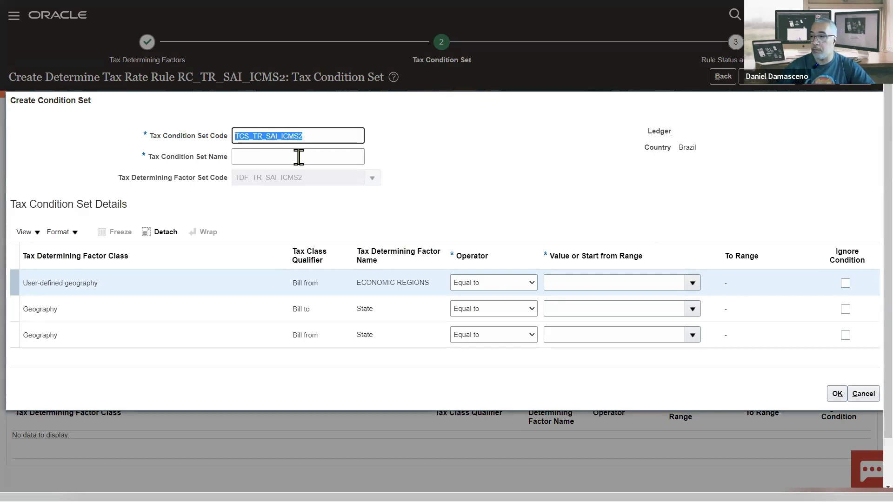
pyautogui.click(298, 157)
pyautogui.hotkey('ctrl', 'v')
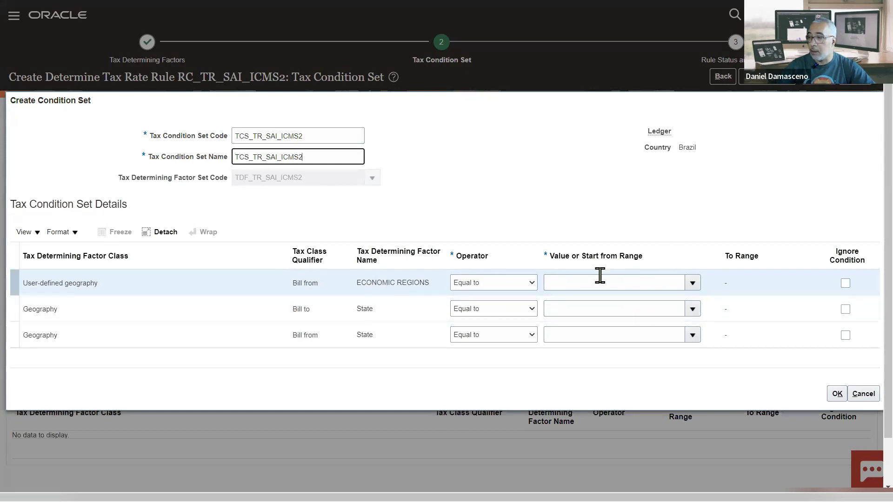
# Step: Set the value of the User-defined geography condition for ECONOMIC REGIONS to European Economic Community
pyautogui.click(691, 283)
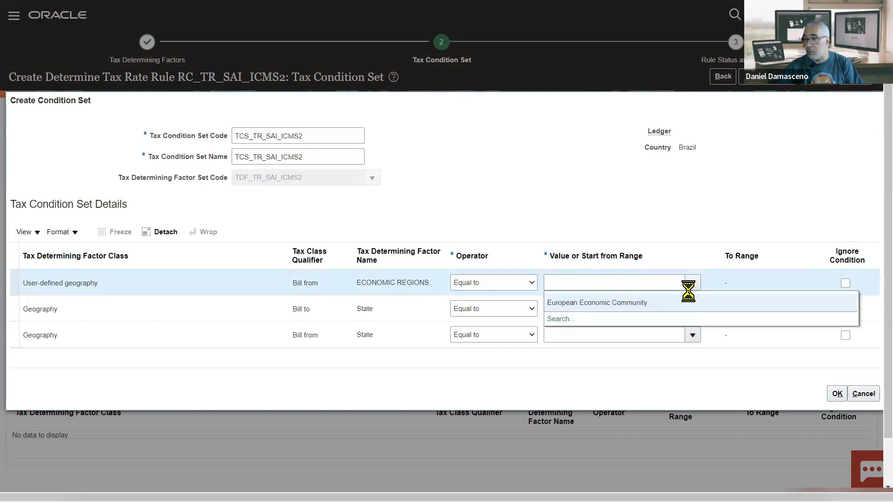
pyautogui.click(644, 303)
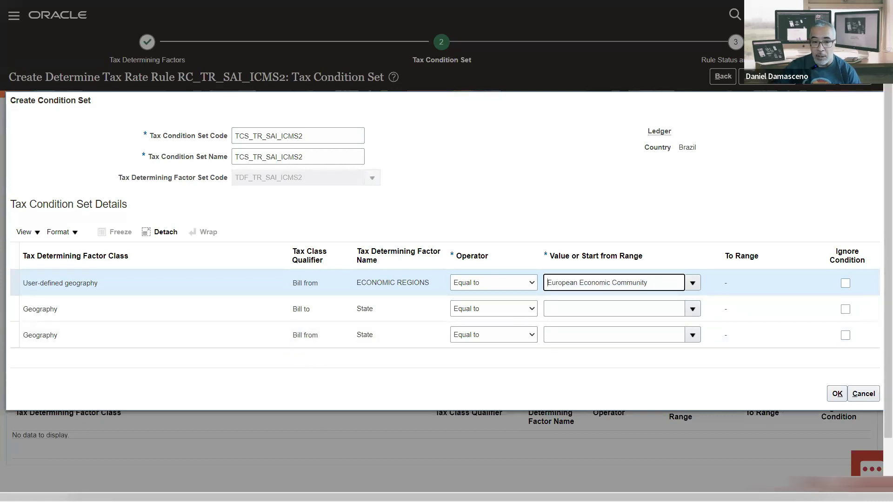
pyautogui.click(515, 487)
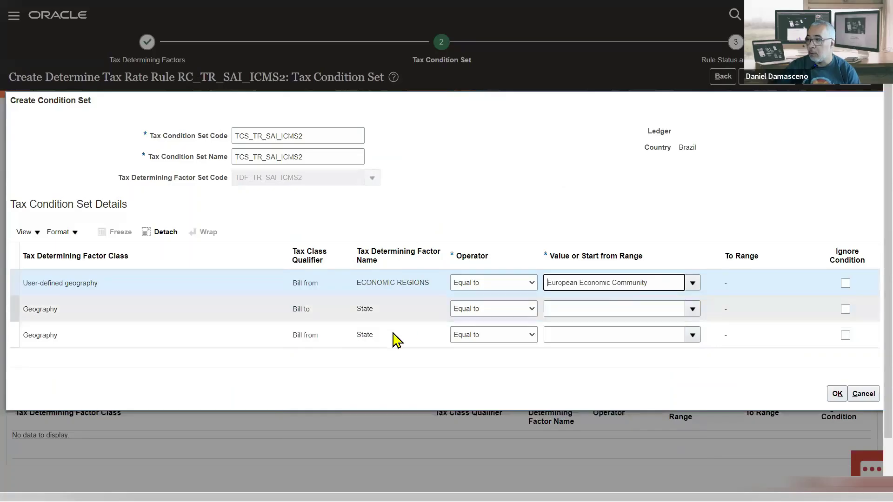
# Step: Search the geography names for RIO and set the Bill from State condition's value to Rio de Janeiro
pyautogui.click(693, 335)
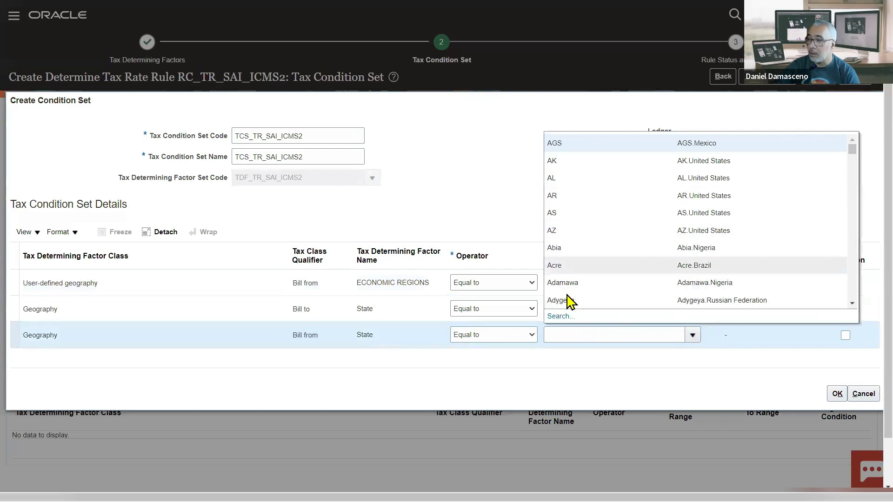
pyautogui.click(561, 318)
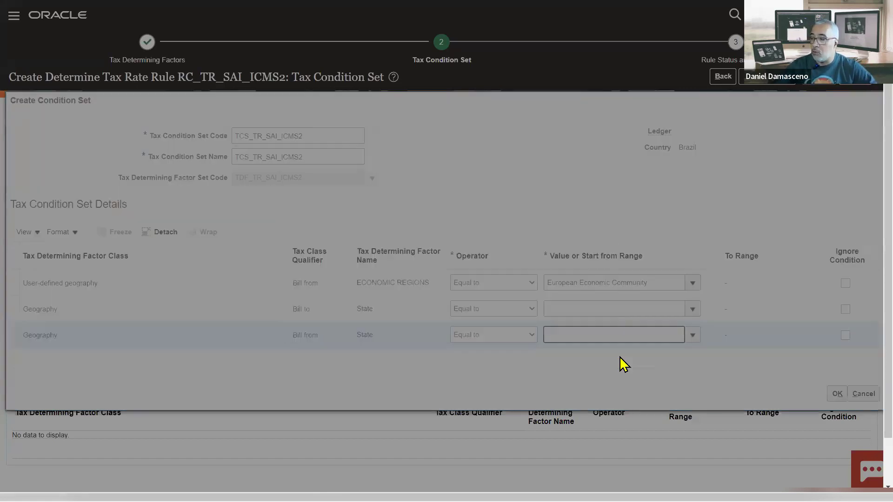
pyautogui.click(415, 221)
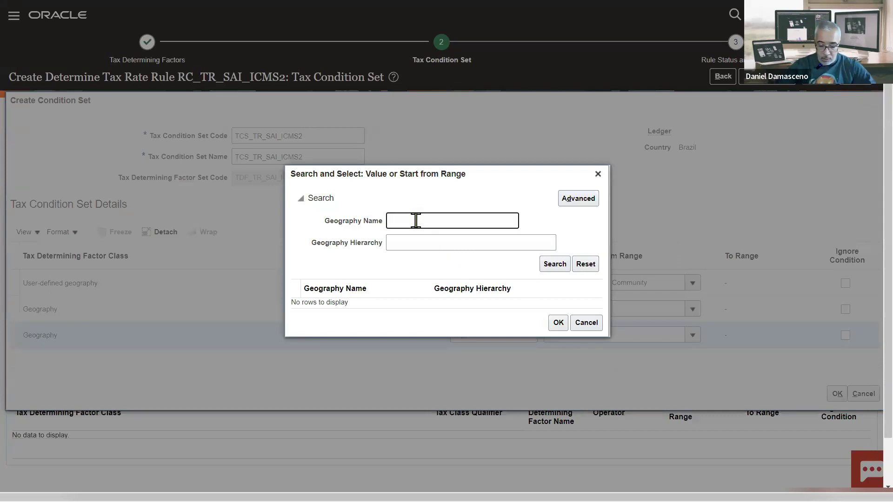
pyautogui.press('Return')
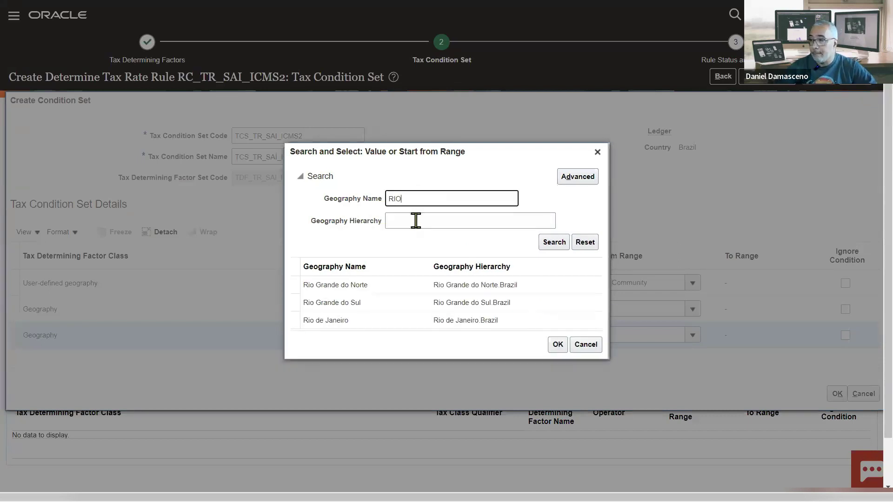
pyautogui.click(374, 321)
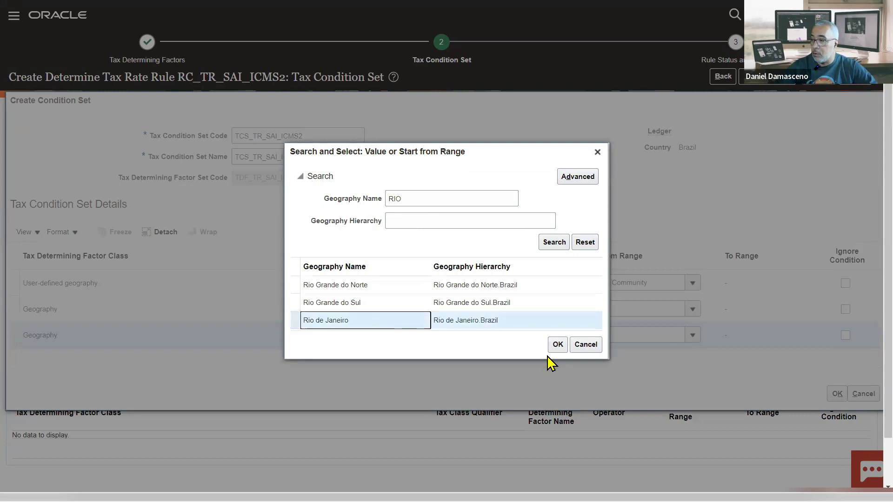
pyautogui.click(556, 346)
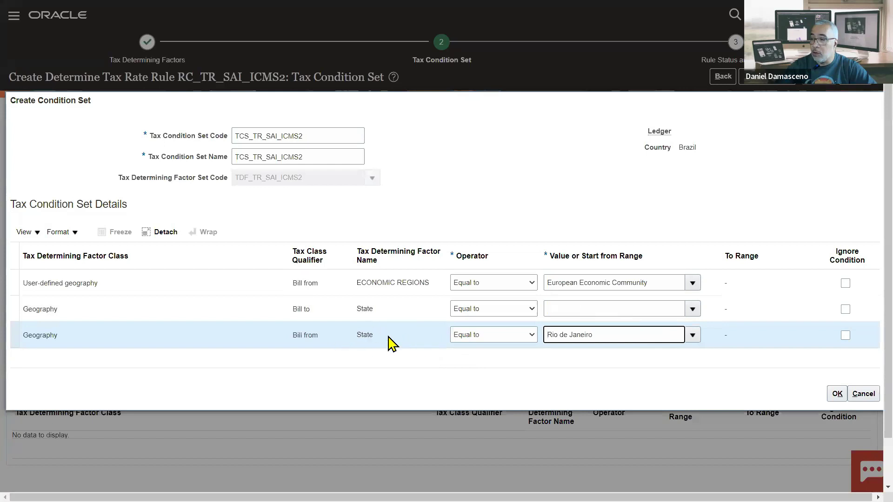
# Step: Search the geography names for São Pa and set the Bill to State condition's value to São Paulo
pyautogui.click(692, 309)
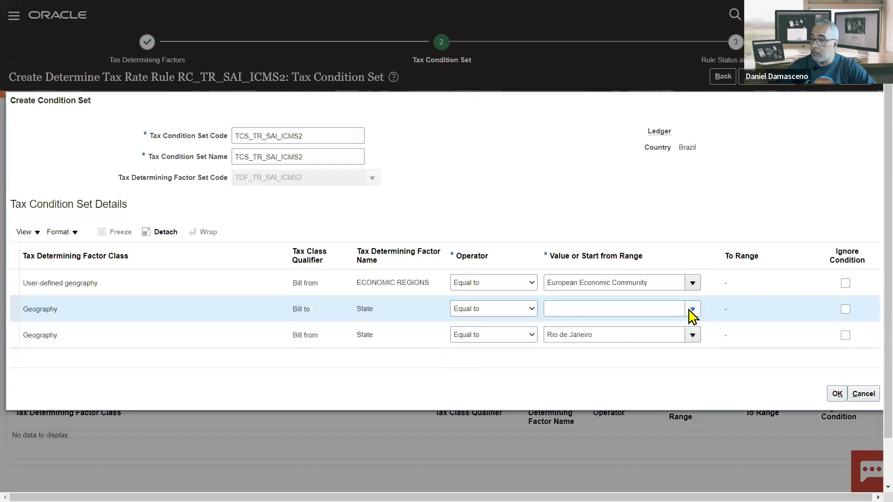
pyautogui.click(692, 311)
pyautogui.click(569, 293)
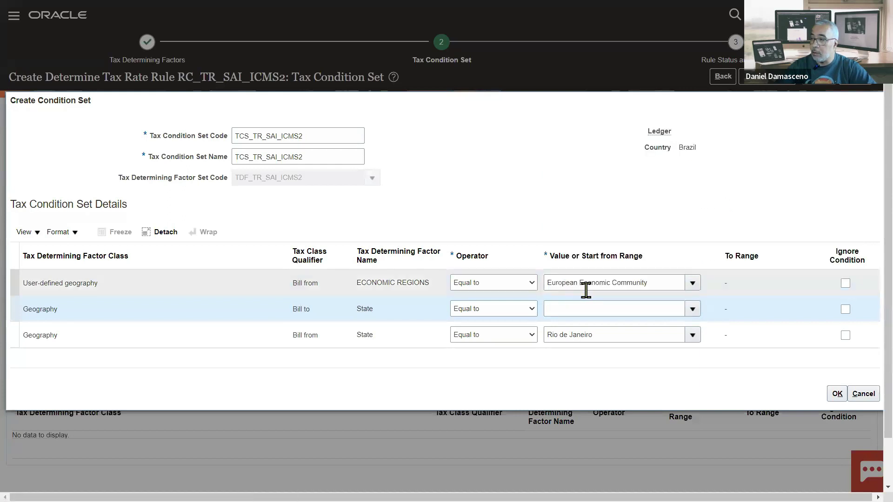
pyautogui.click(417, 219)
pyautogui.write('São Pa')
pyautogui.press('Return')
pyautogui.doubleClick(434, 309)
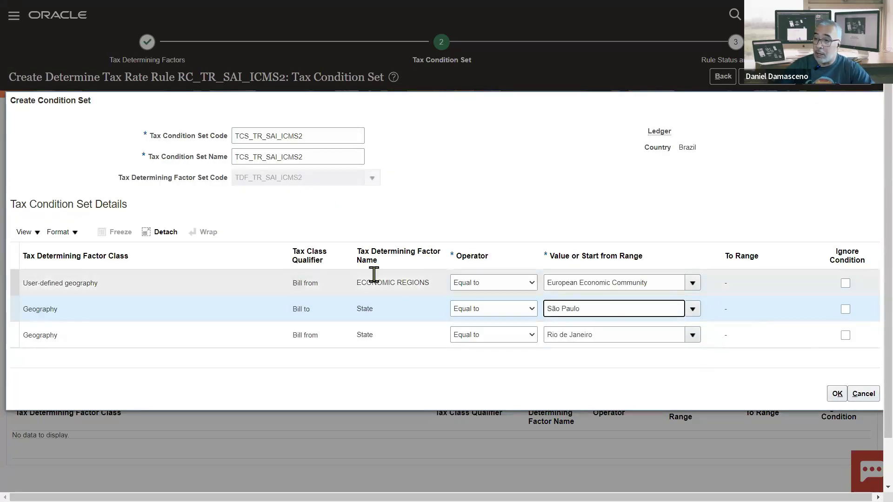
# Step: Save the condition set with the ECONOMIC REGIONS condition ignored, and set its result to ICMS_0.0
pyautogui.click(845, 285)
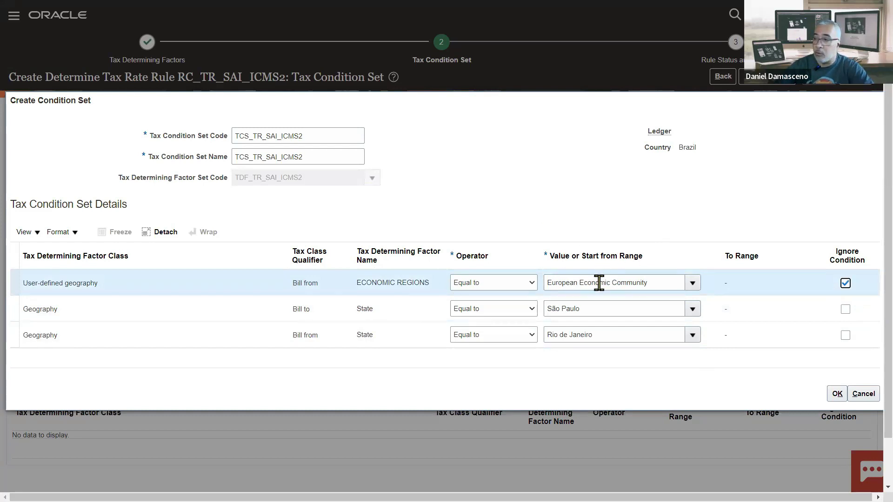
pyautogui.click(836, 396)
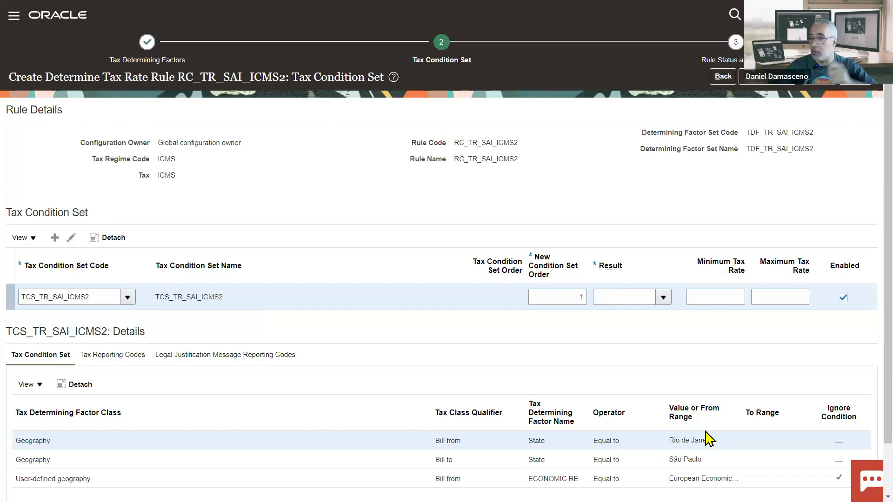
pyautogui.click(663, 297)
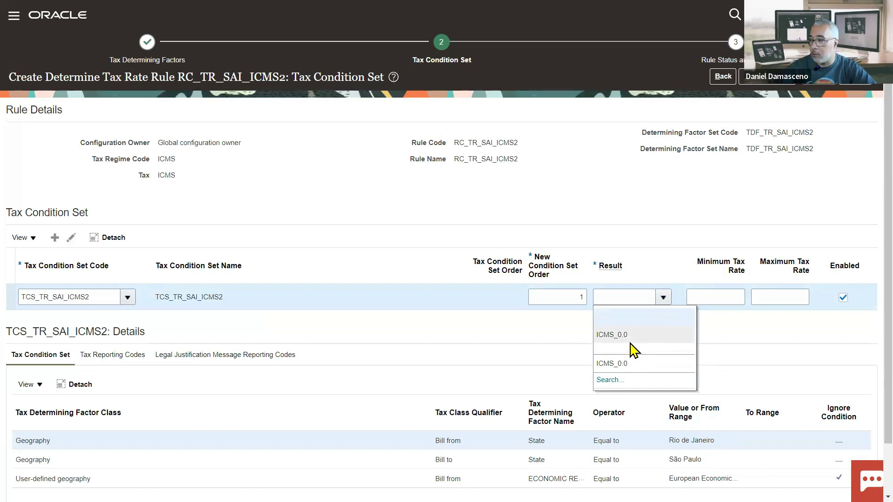
pyautogui.click(623, 335)
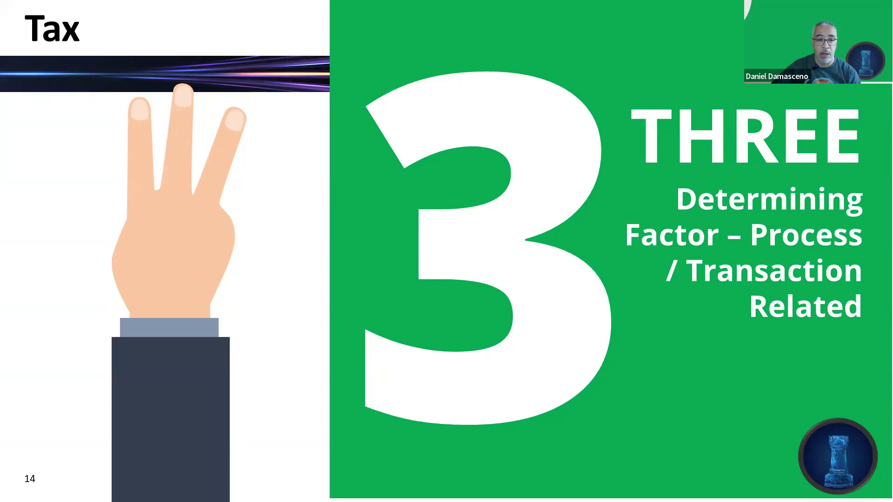
pyautogui.press('Right')
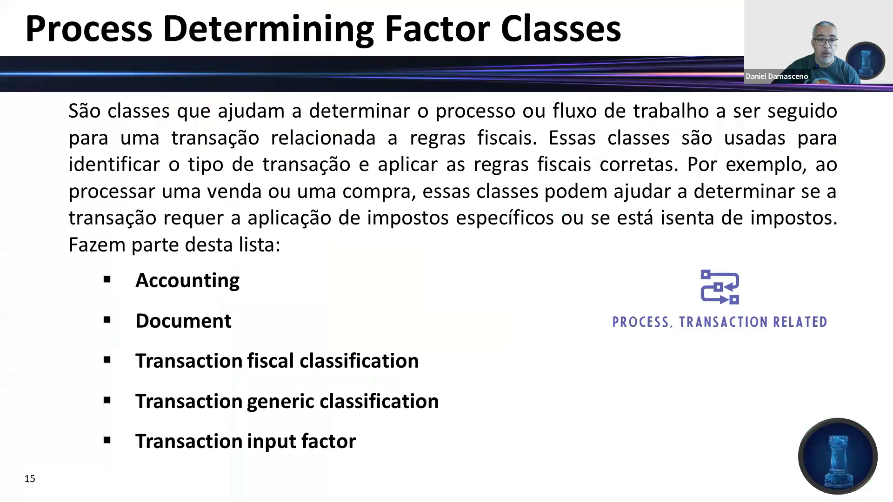
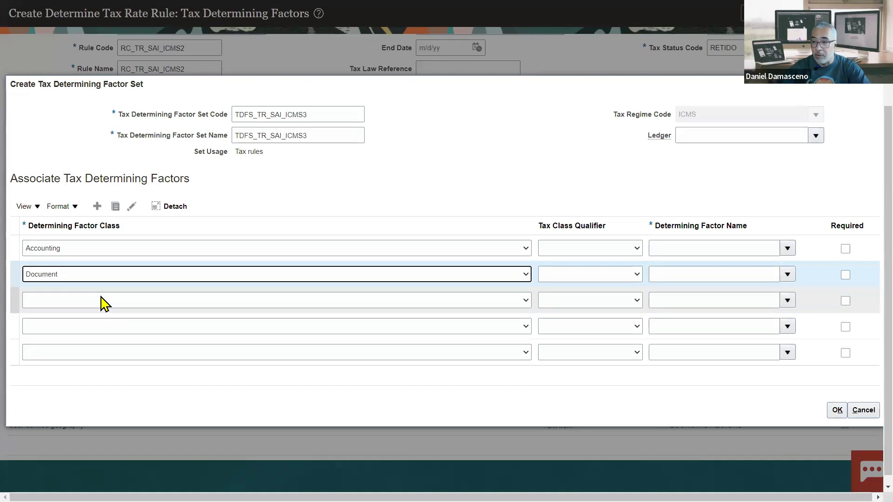
# Step: Set the third, fourth and fifth factor classes to Transaction fiscal classification, Transaction generic classification and Transaction input factor
pyautogui.click(99, 301)
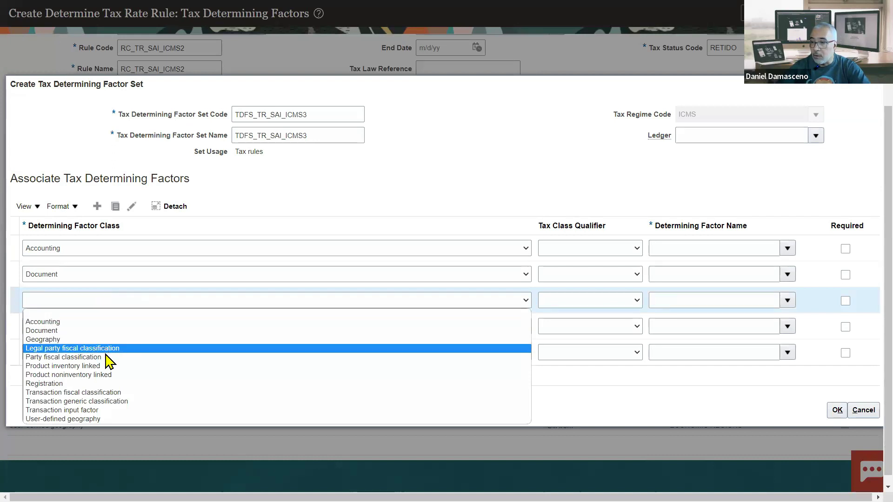
pyautogui.click(113, 393)
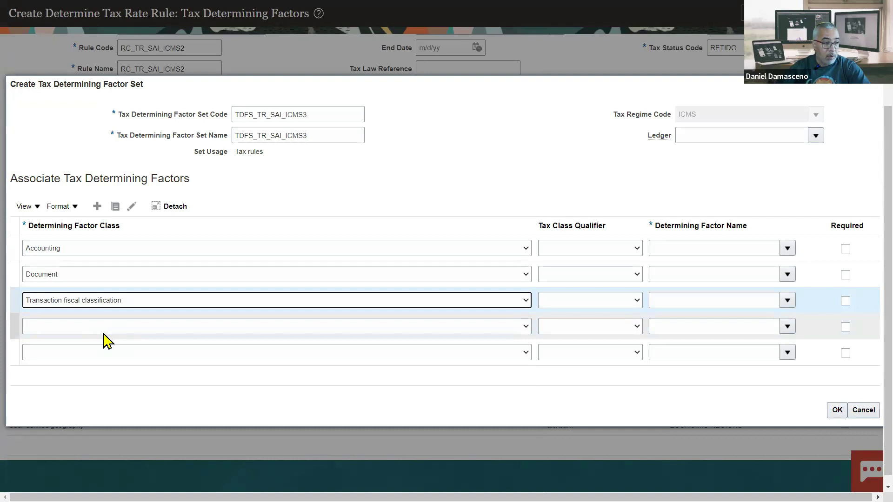
pyautogui.click(105, 332)
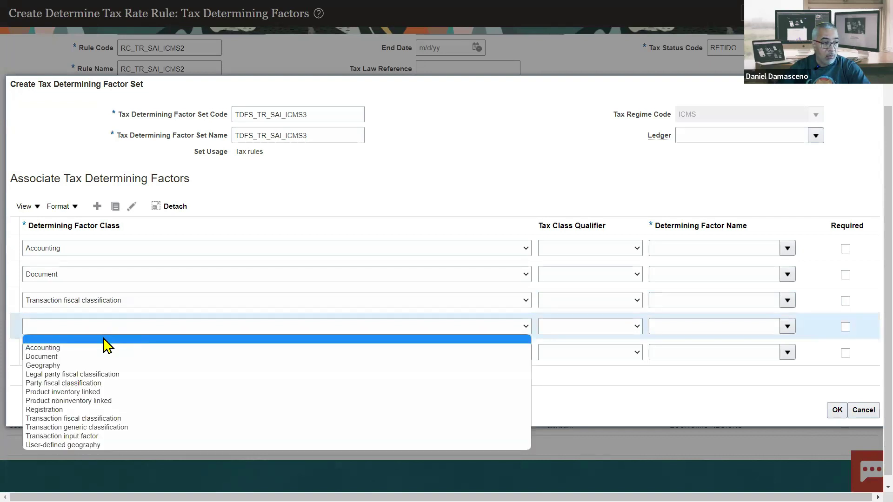
pyautogui.click(123, 427)
pyautogui.click(82, 353)
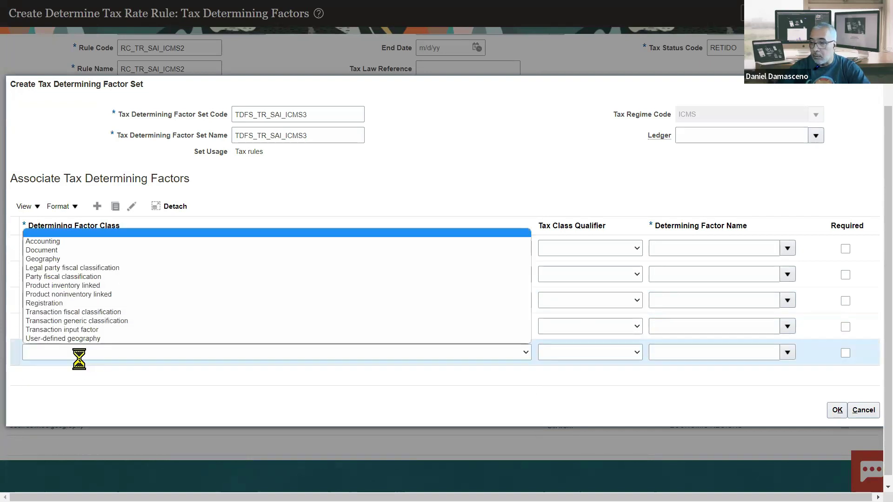
pyautogui.click(80, 329)
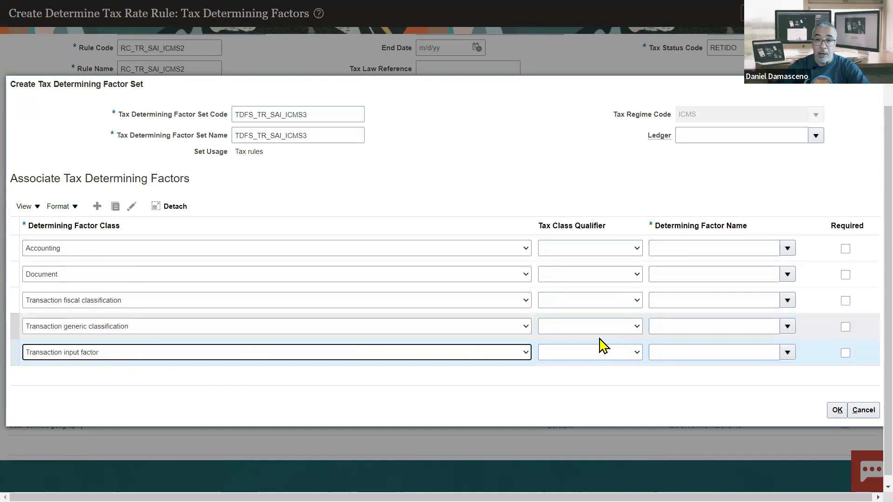
# Step: Set the Accounting row's determining factor name to Line Account, without a tax class qualifier
pyautogui.click(613, 248)
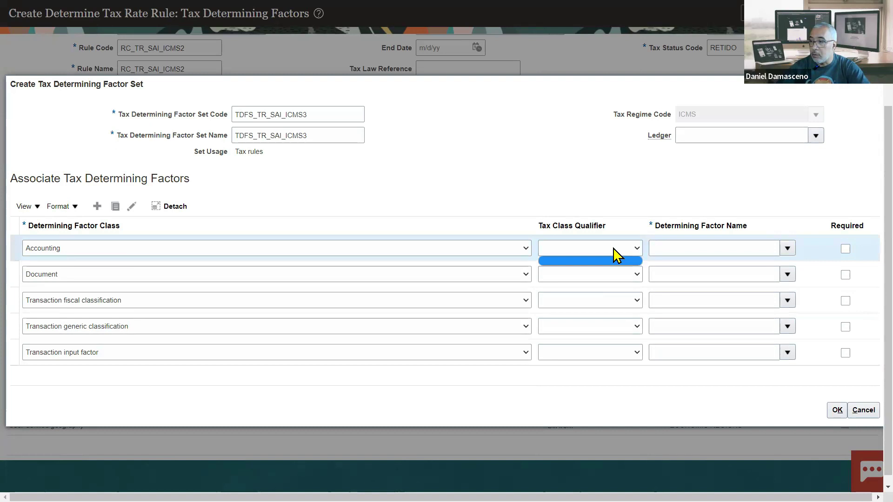
pyautogui.click(614, 250)
pyautogui.click(616, 247)
pyautogui.click(616, 248)
pyautogui.click(787, 248)
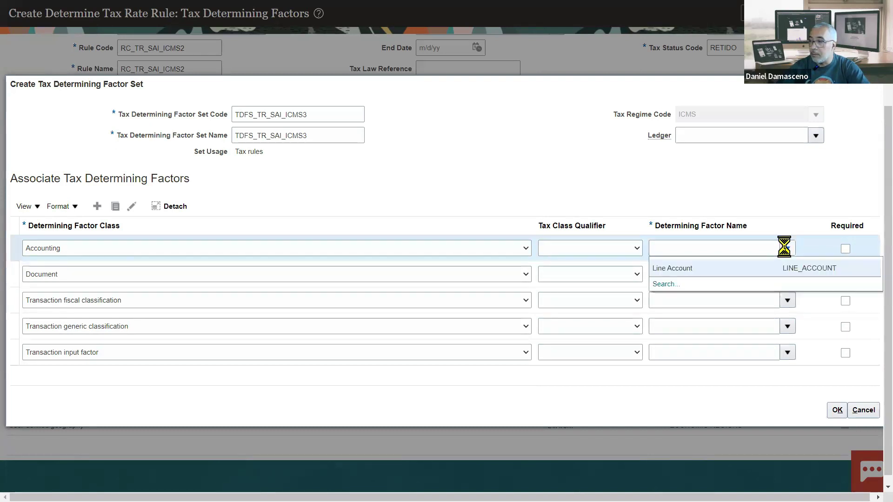
pyautogui.click(664, 268)
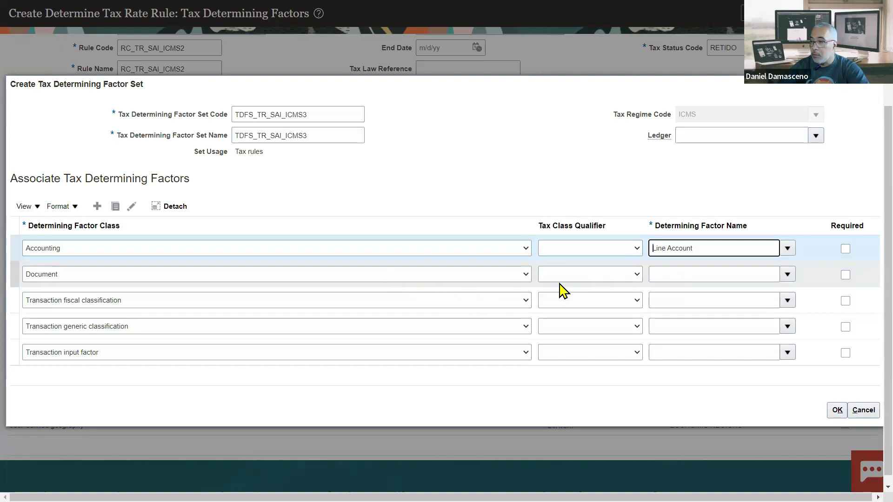
# Step: Set the Document row's tax class qualifier to Level 3 and its factor name to Document Fiscal Classification
pyautogui.click(582, 276)
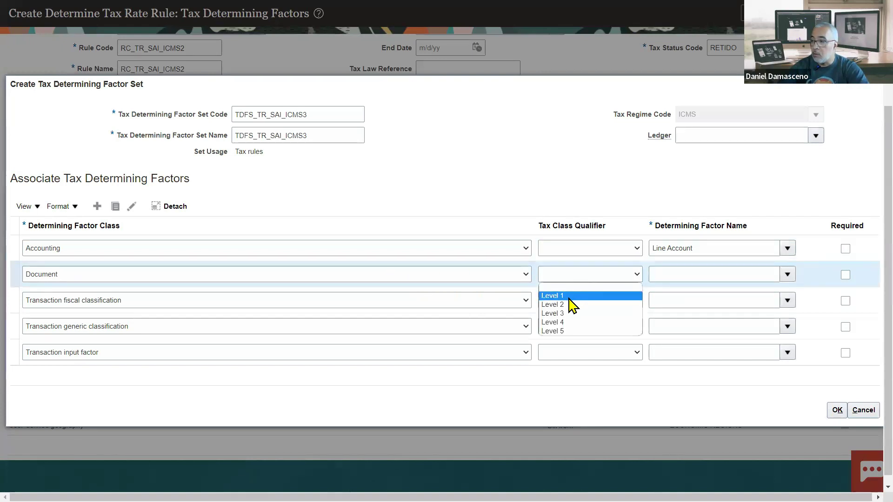
pyautogui.click(565, 297)
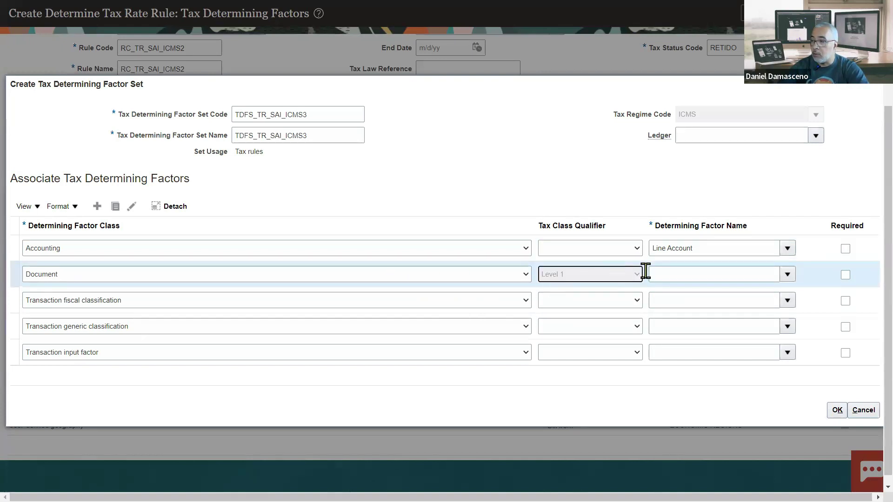
pyautogui.click(788, 274)
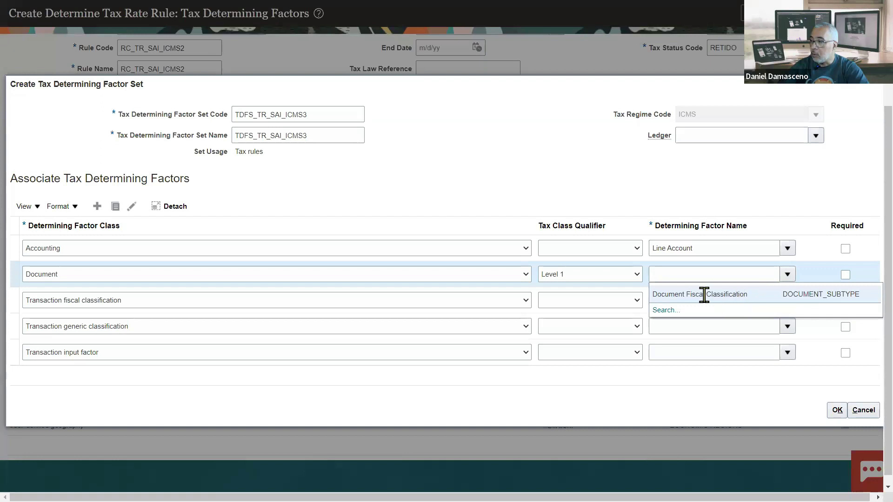
pyautogui.click(635, 275)
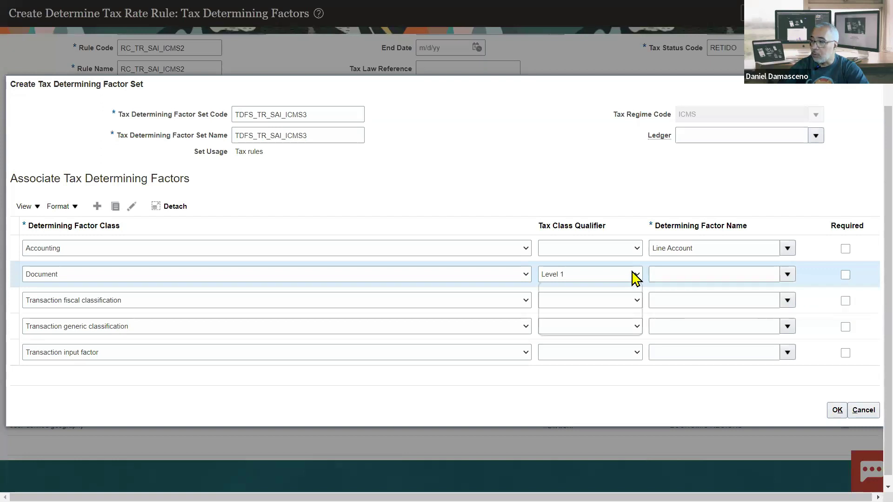
pyautogui.click(577, 306)
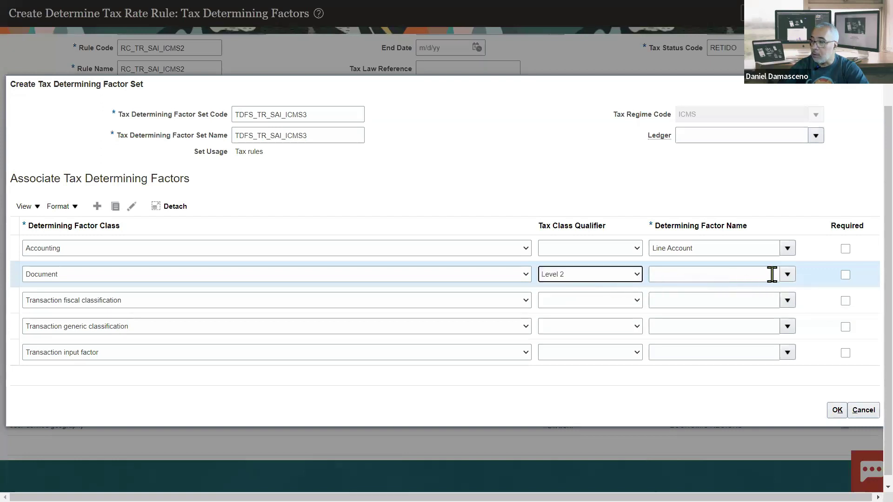
pyautogui.click(788, 277)
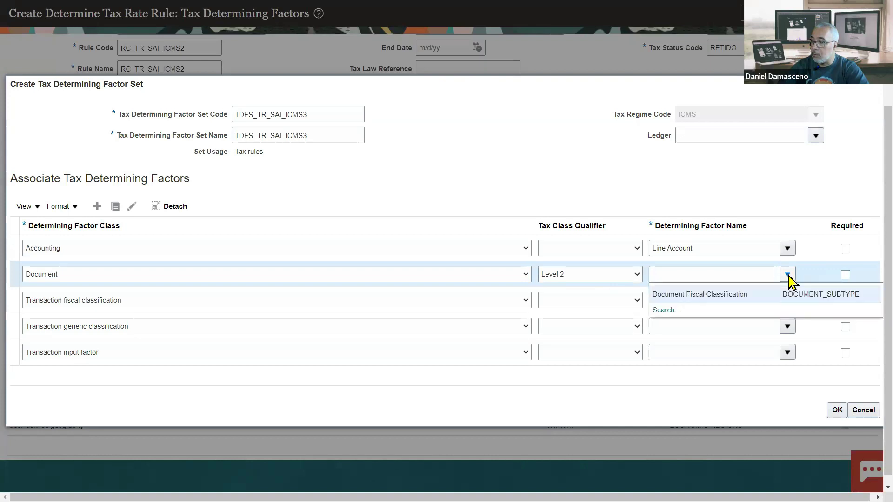
pyautogui.click(636, 275)
pyautogui.click(604, 311)
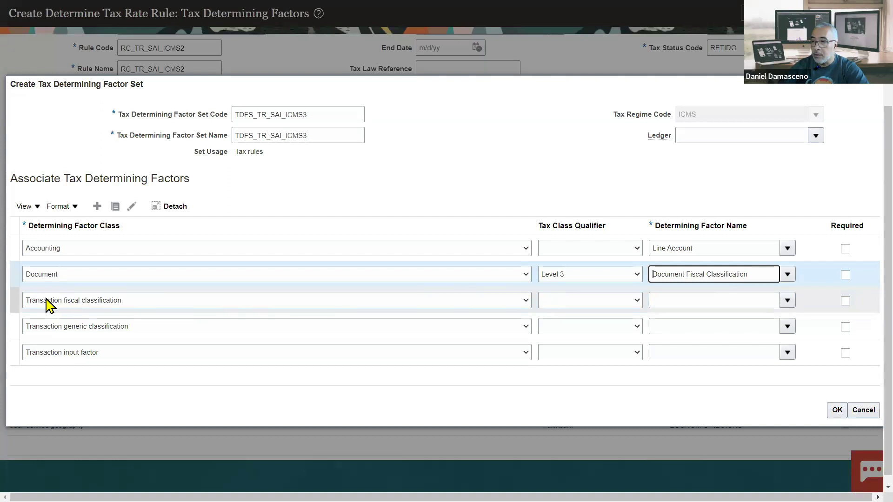
# Step: Check the Transaction fiscal classification row's qualifiers and look up its factor names under tax regime code ICMS
pyautogui.click(614, 307)
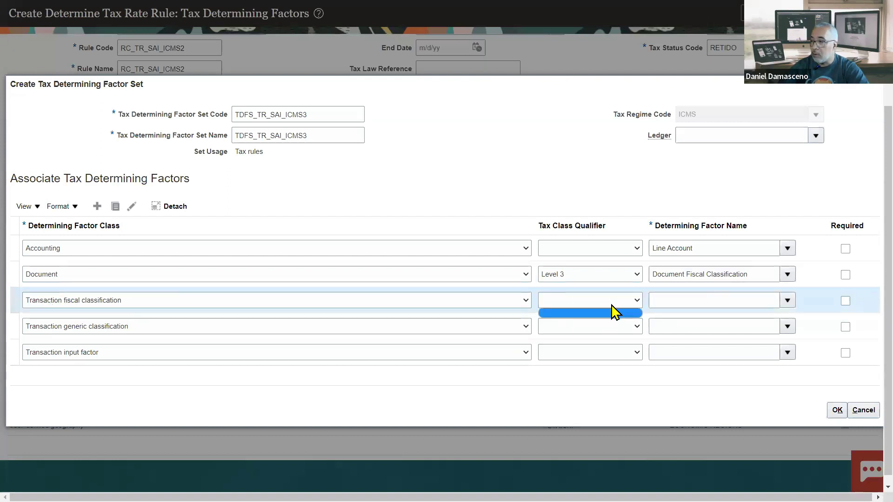
pyautogui.click(615, 301)
pyautogui.click(615, 301)
pyautogui.click(614, 301)
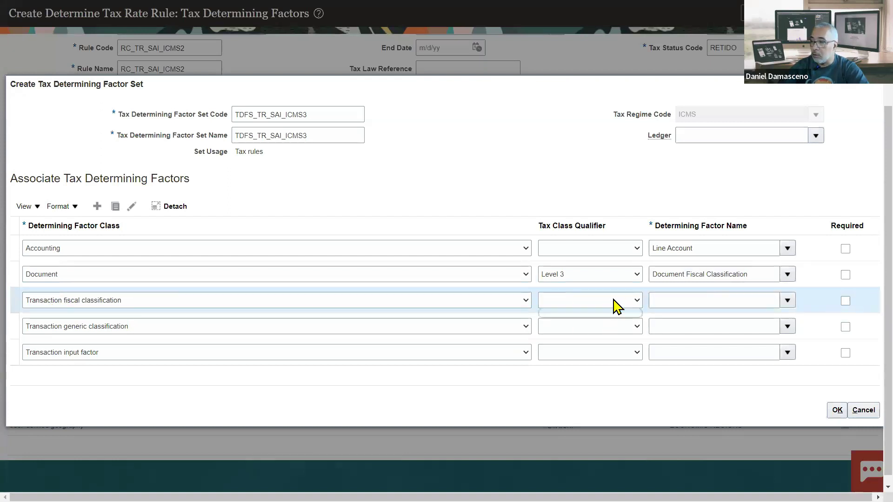
pyautogui.click(788, 301)
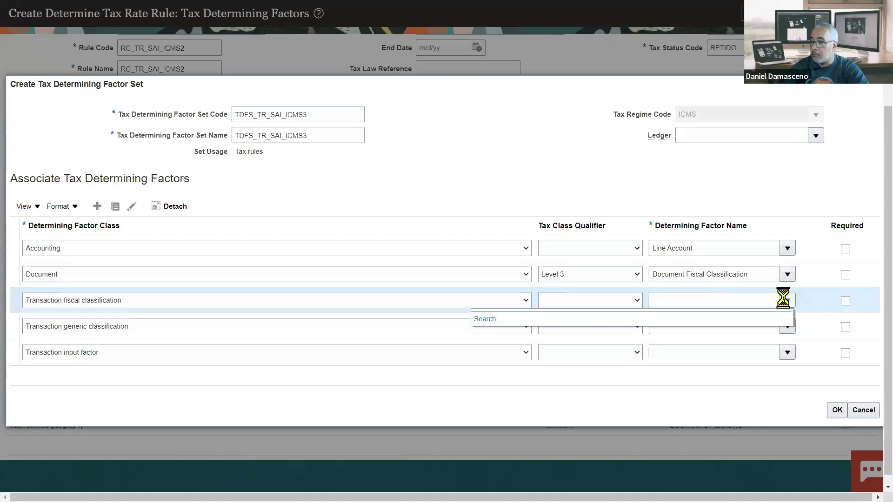
pyautogui.click(486, 320)
pyautogui.click(428, 250)
pyautogui.write('ICMS')
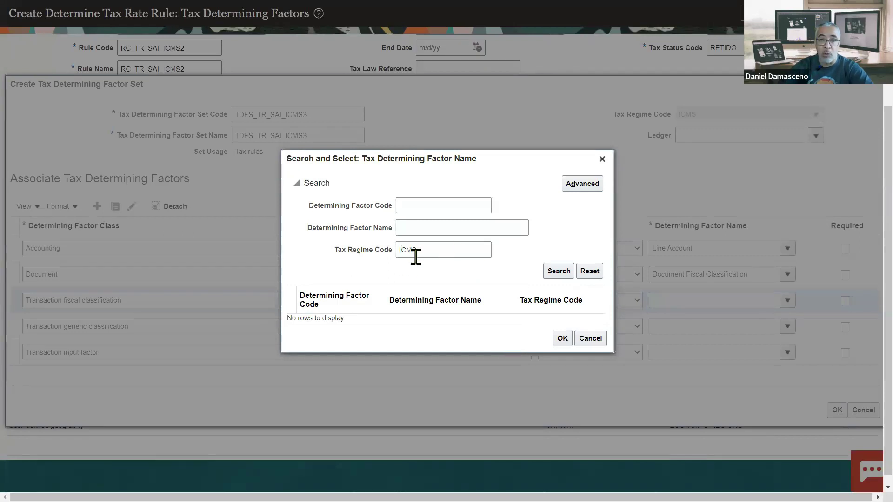
pyautogui.click(601, 160)
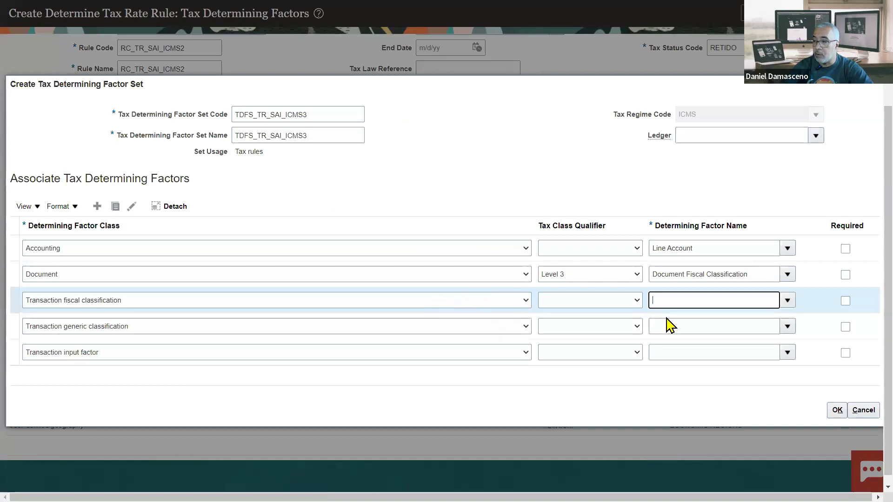
# Step: Set the Transaction generic classification row's qualifier to Level 3 and its factor name to Transaction Business Category
pyautogui.click(582, 325)
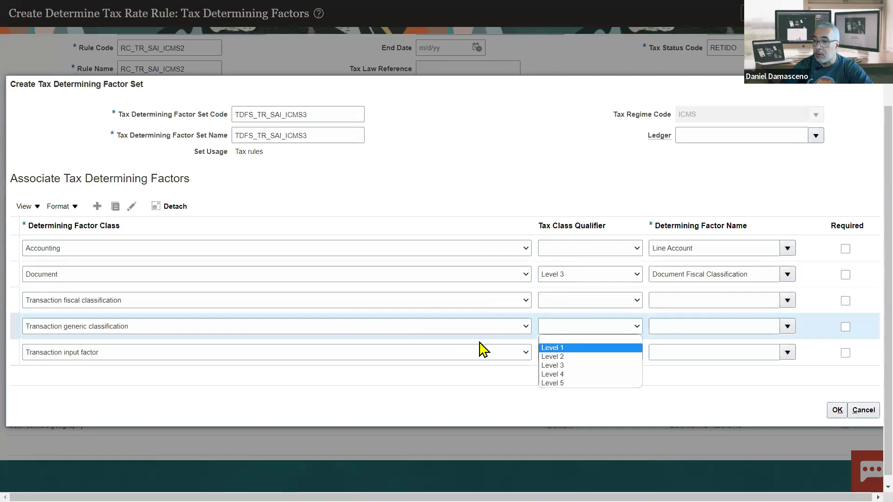
pyautogui.click(580, 364)
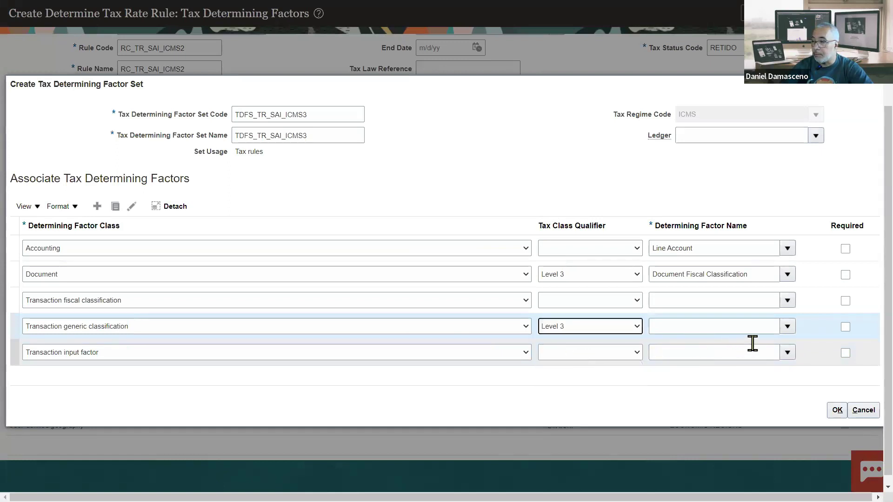
pyautogui.click(788, 326)
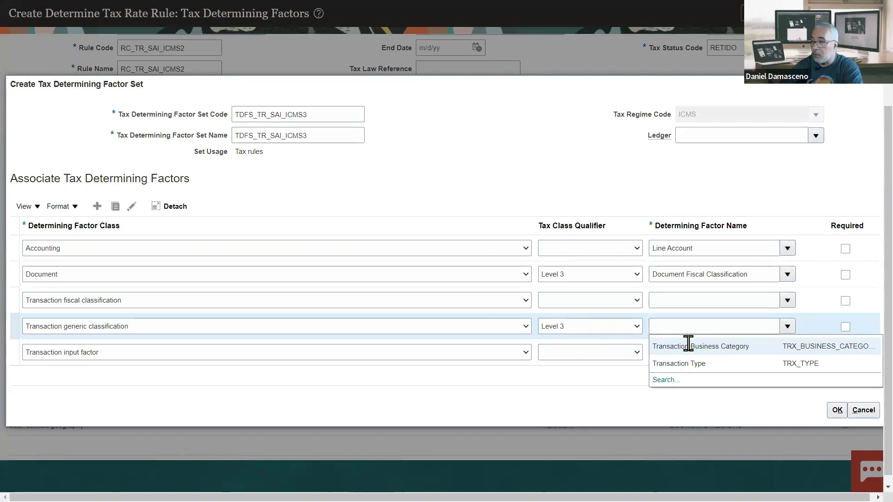
pyautogui.click(702, 346)
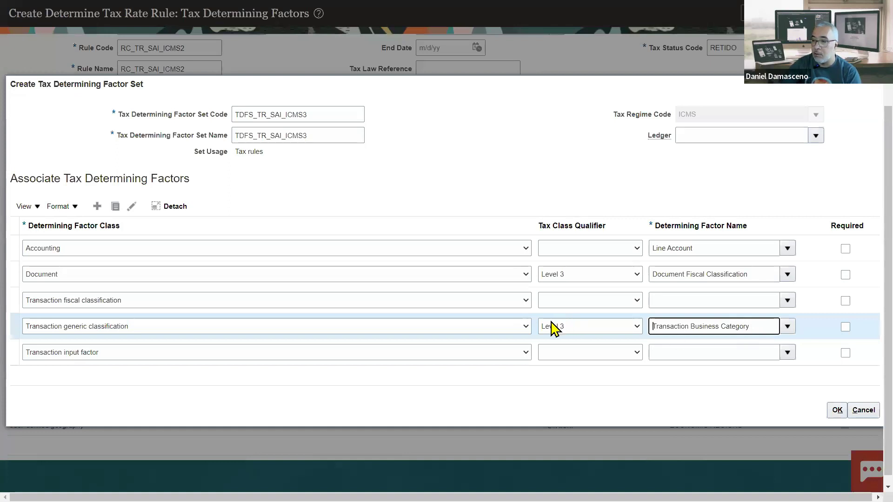
pyautogui.click(784, 329)
pyautogui.click(786, 331)
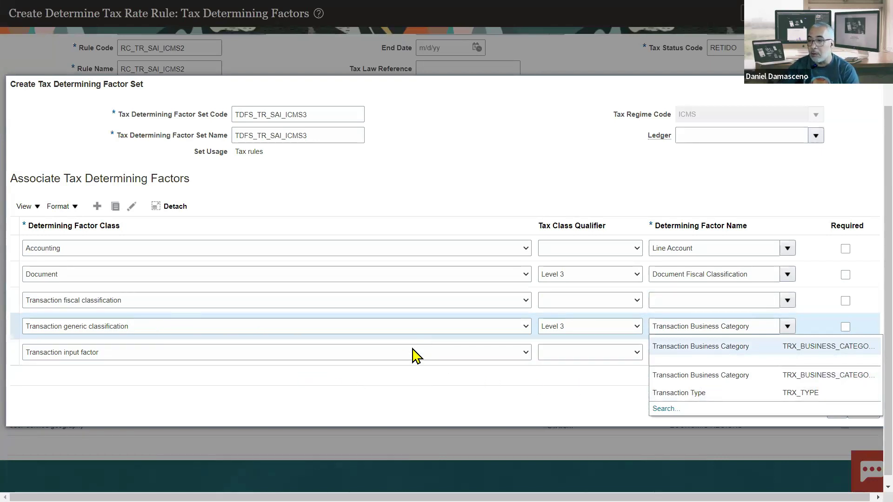
# Step: Set the Transaction input factor row's determining factor name to Product Type, without a tax class qualifier
pyautogui.click(590, 354)
pyautogui.click(587, 365)
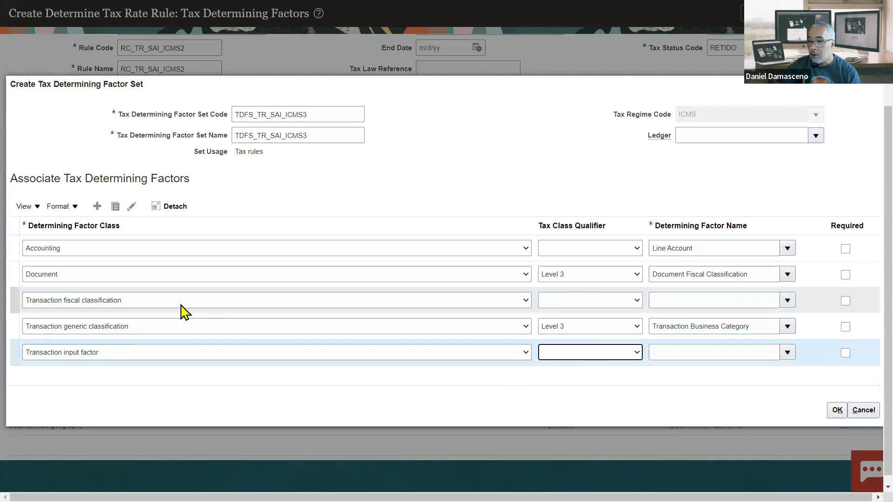
pyautogui.click(785, 352)
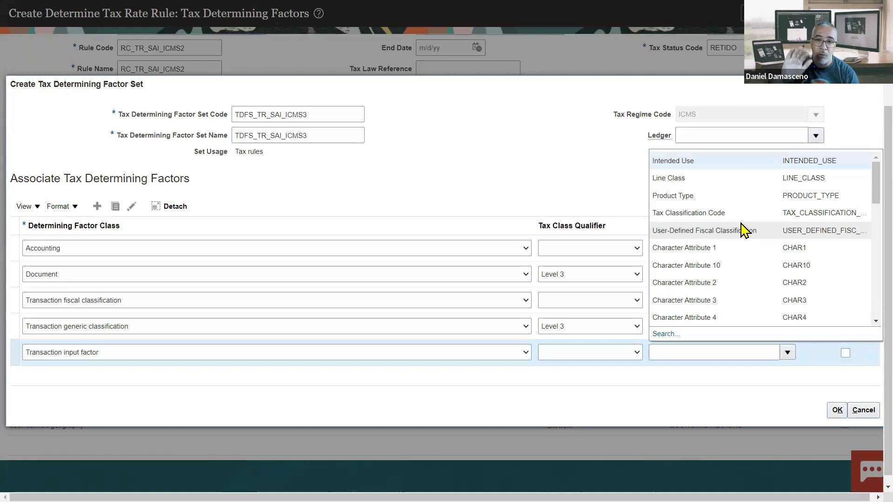
pyautogui.click(666, 196)
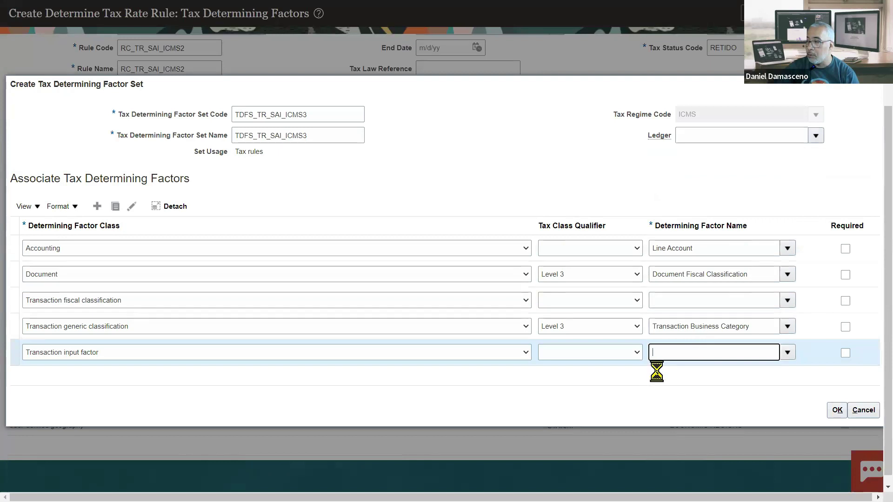
pyautogui.click(611, 357)
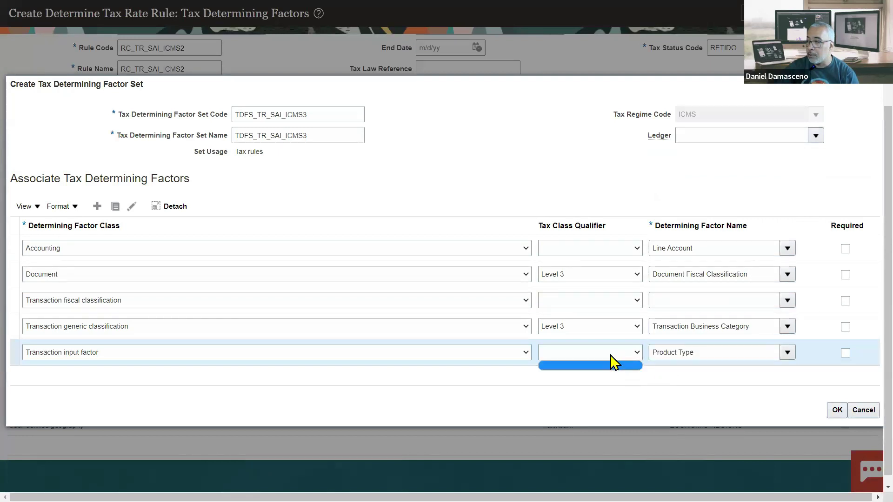
pyautogui.click(611, 365)
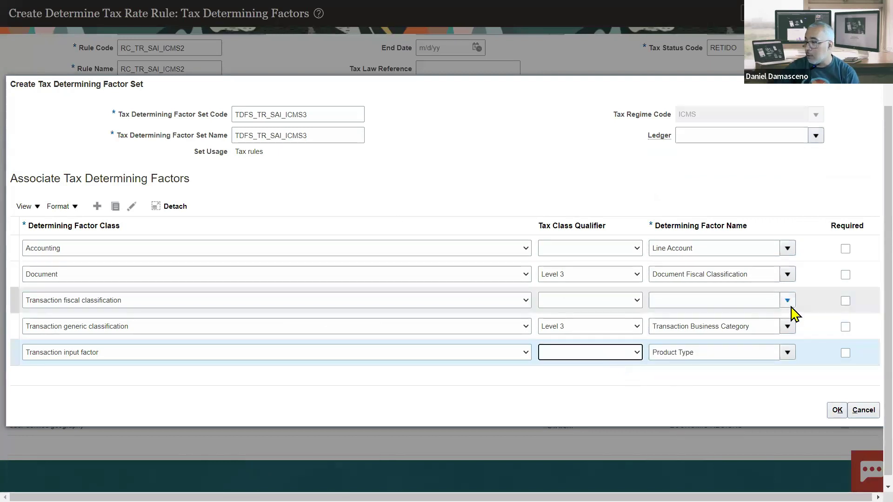
# Step: Change the Transaction fiscal classification row's class to Transaction generic classification and set its determining factor name to Transaction Type
pyautogui.click(134, 302)
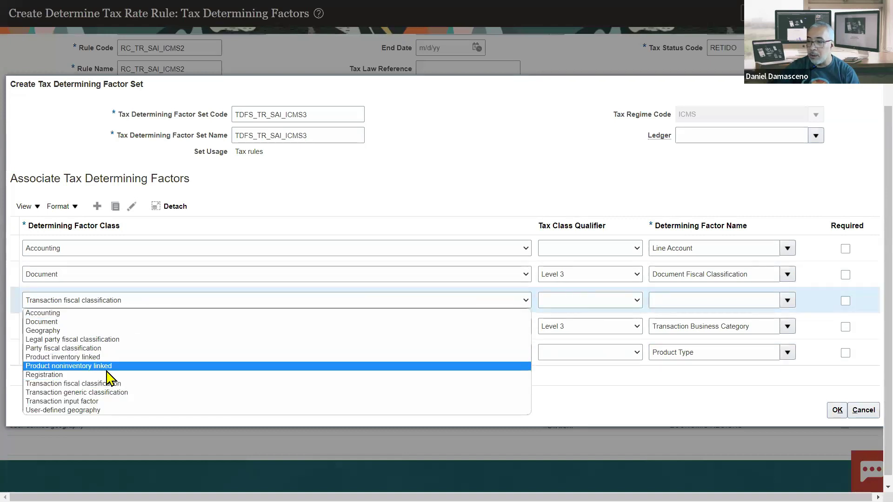
pyautogui.click(118, 393)
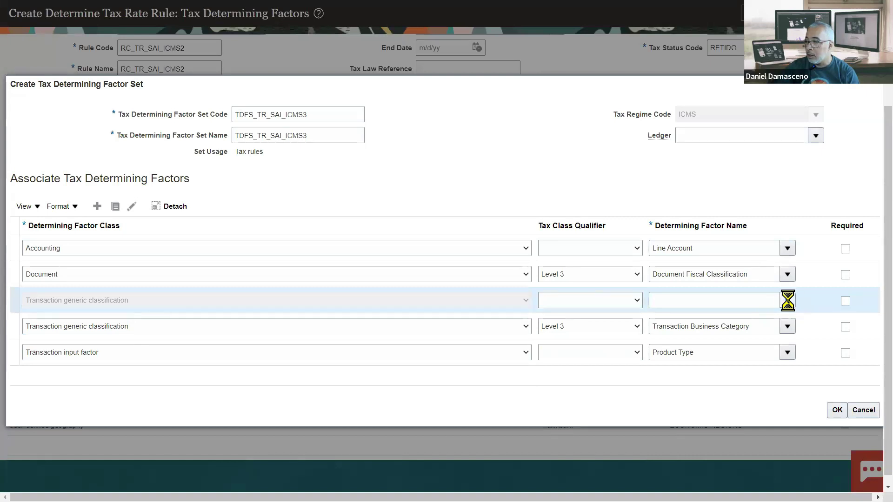
pyautogui.click(789, 303)
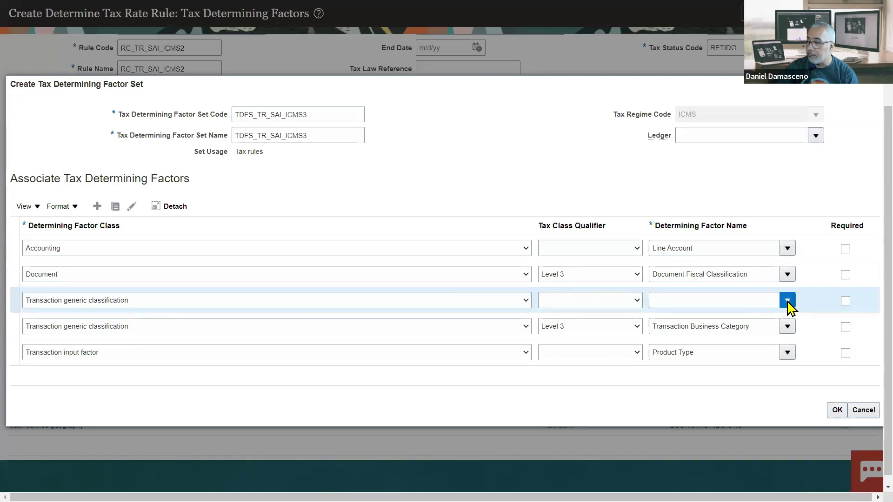
pyautogui.click(734, 365)
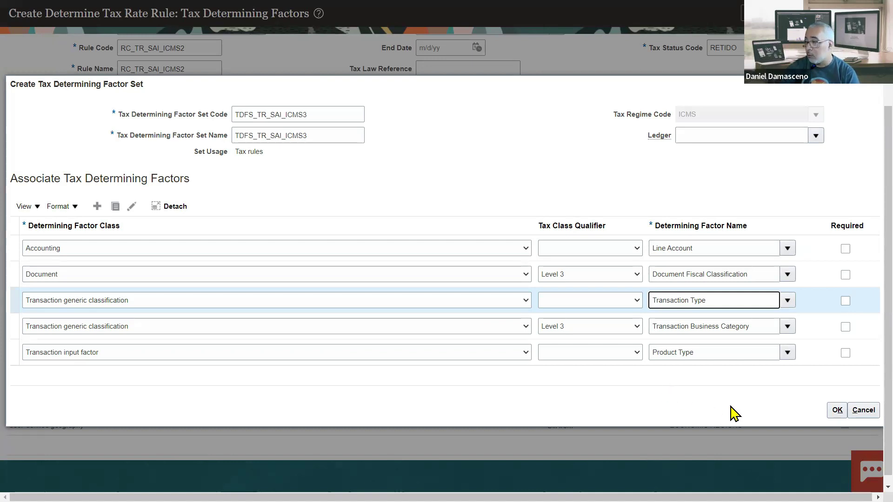
pyautogui.click(837, 412)
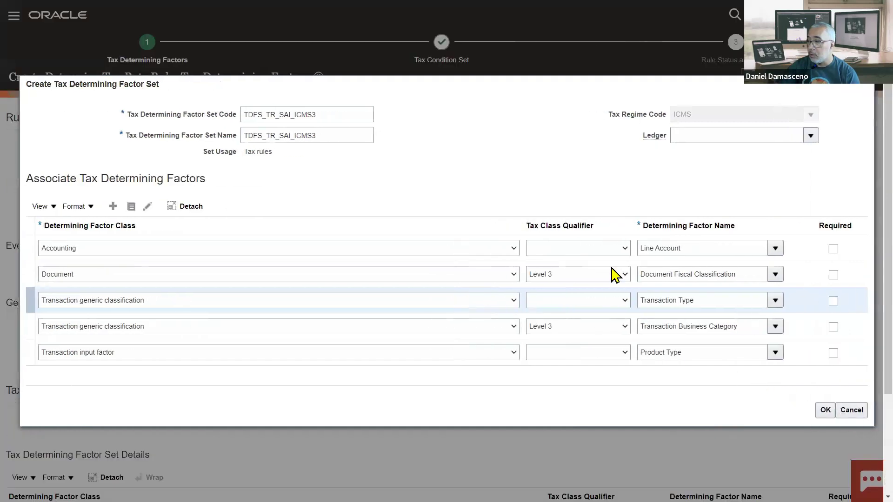
# Step: Set the Transaction Type row's tax class qualifier to Level 3 and accept the determining factor set
pyautogui.click(616, 252)
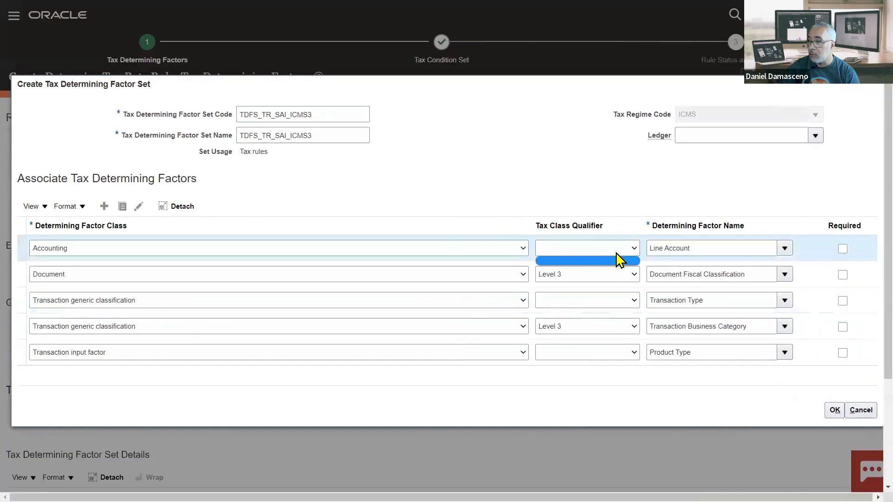
pyautogui.click(616, 305)
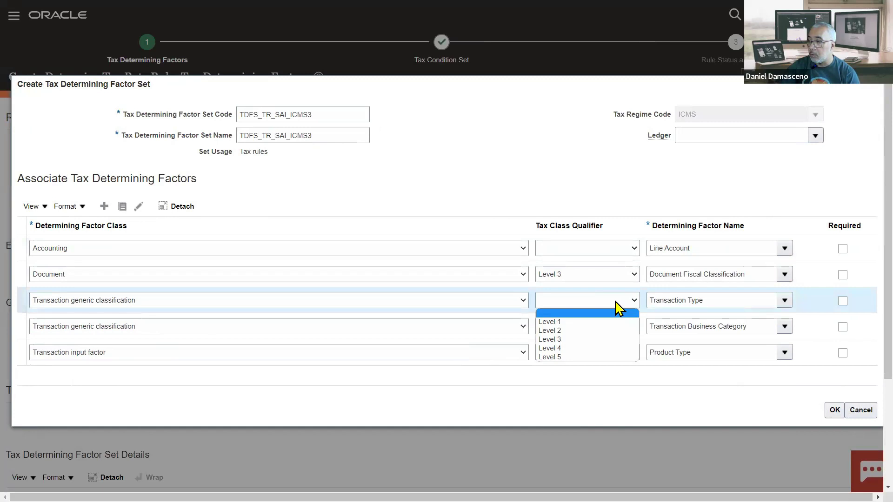
pyautogui.click(567, 340)
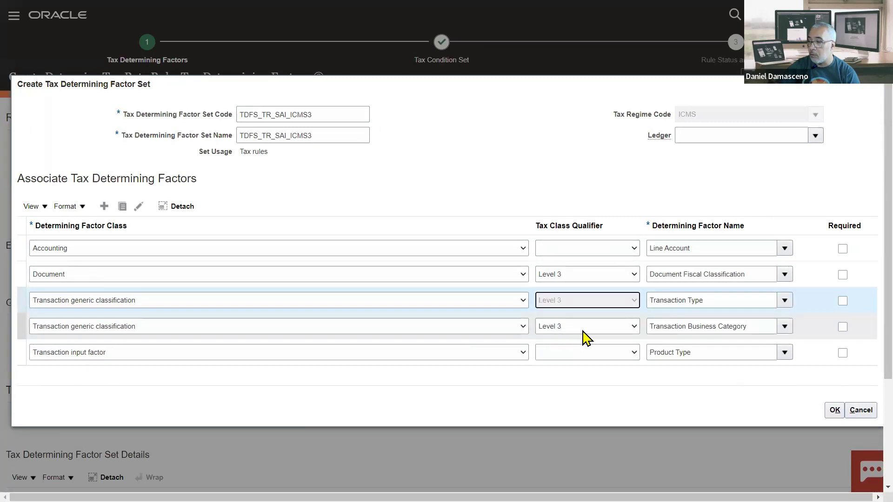
pyautogui.click(582, 352)
pyautogui.click(581, 355)
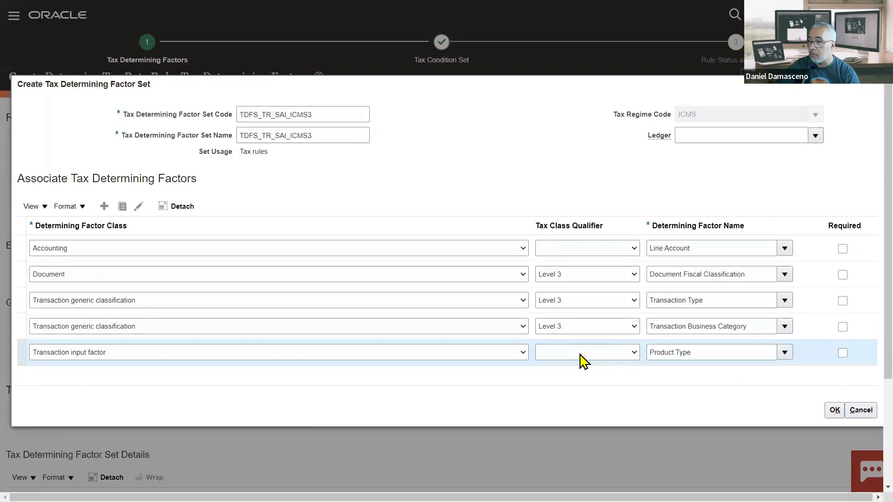
pyautogui.click(619, 402)
pyautogui.click(832, 414)
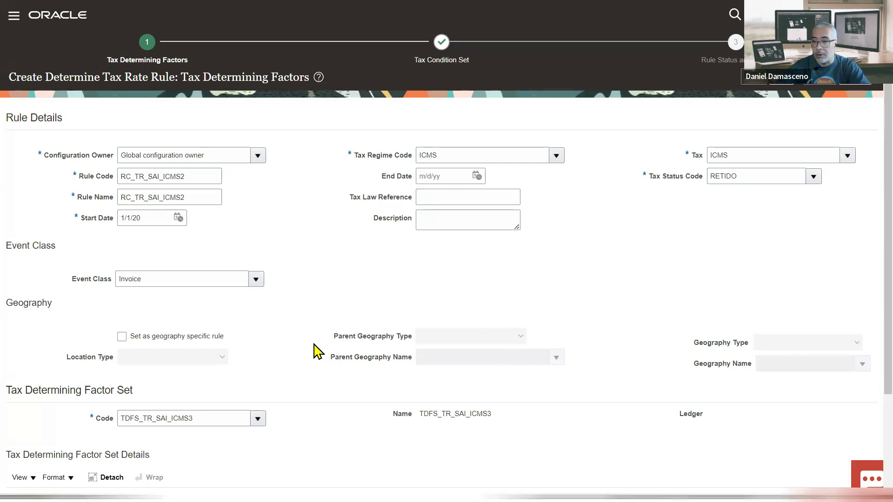
# Step: Proceed to the rule's Tax Condition Set stage and add a new condition set row
pyautogui.scroll(-3, 309, 351)
pyautogui.scroll(3, 474, 371)
pyautogui.click(442, 59)
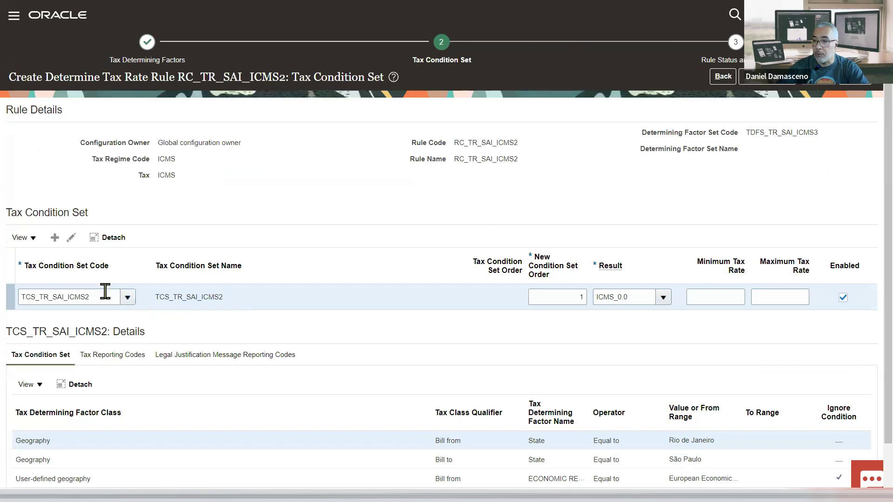
pyautogui.click(55, 238)
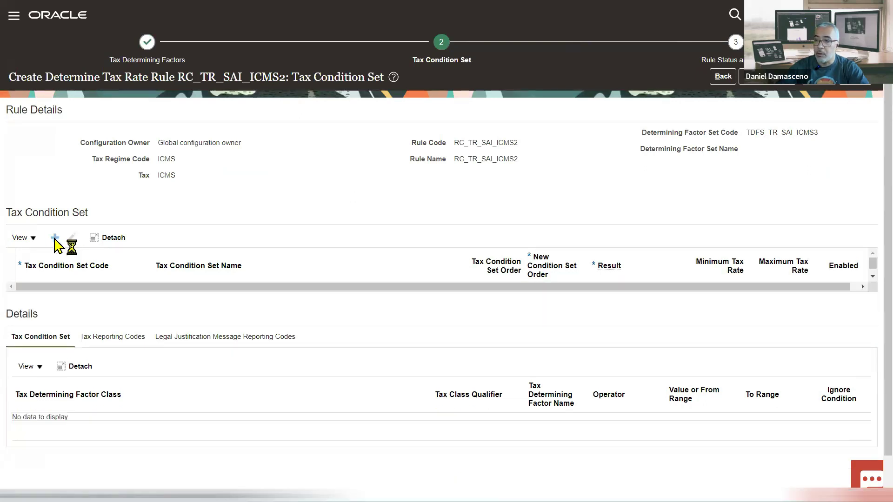
# Step: Start creating a condition set with TCS_TR_SAI_ICMS3 as both its code and its name
pyautogui.click(128, 297)
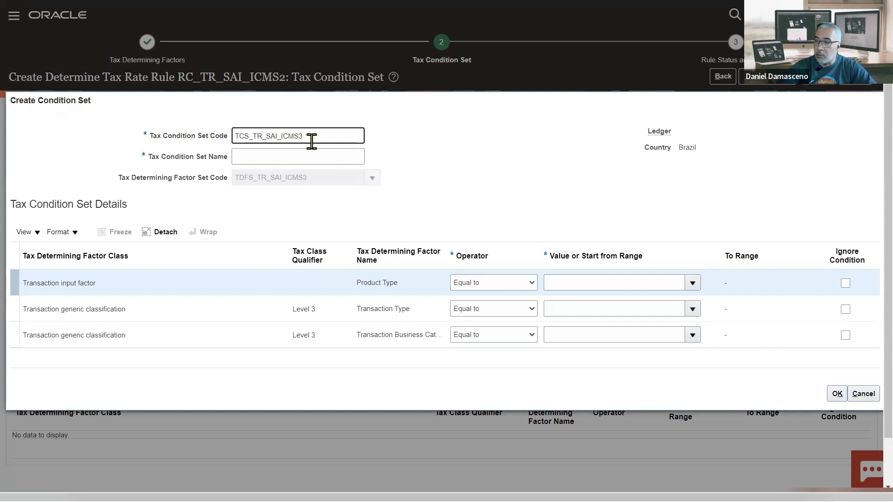
pyautogui.doubleClick(311, 141)
pyautogui.hotkey('ctrl', 'c')
pyautogui.click(314, 152)
pyautogui.hotkey('ctrl', 'v')
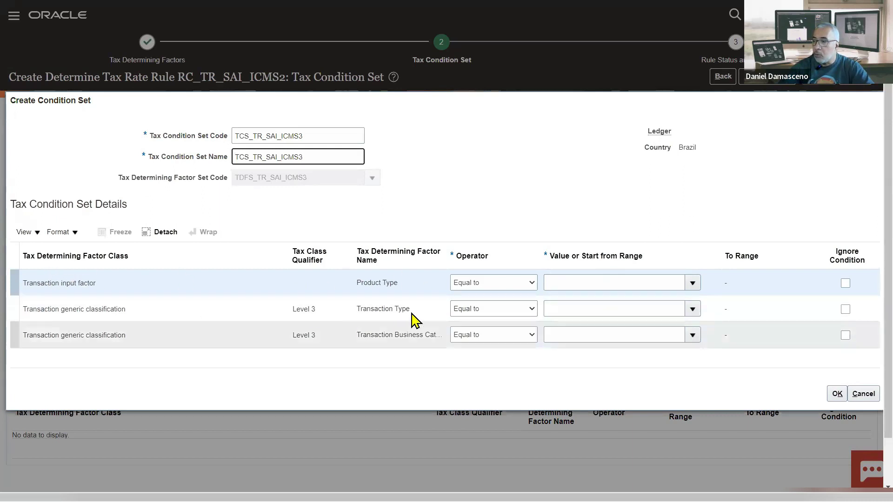
# Step: Set the Product Type condition's value to GOODS and mark the Transaction Type condition as ignored
pyautogui.click(693, 284)
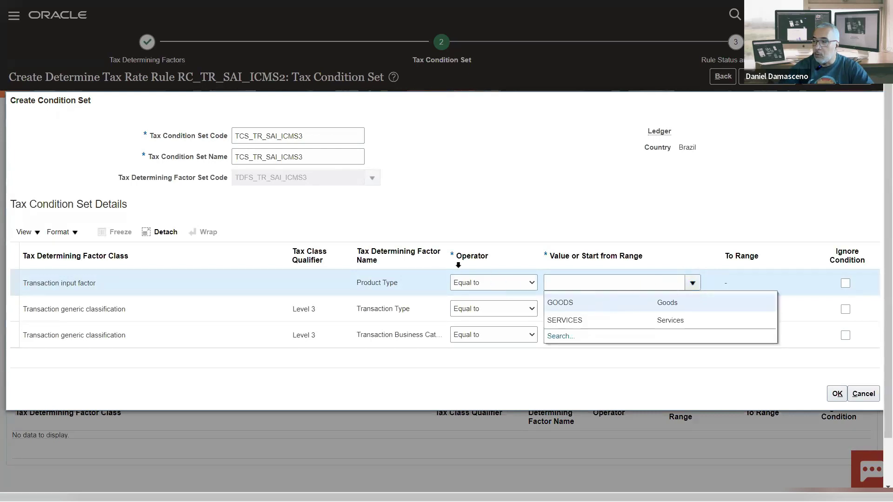
pyautogui.click(560, 302)
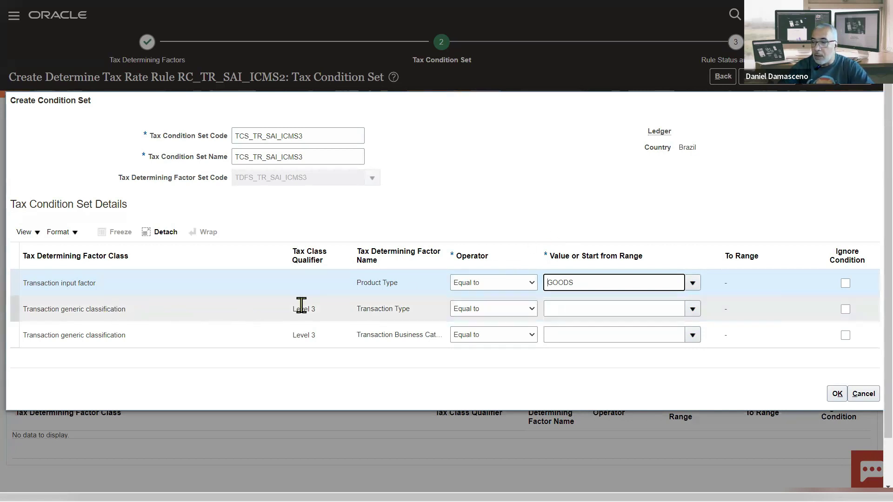
pyautogui.click(683, 309)
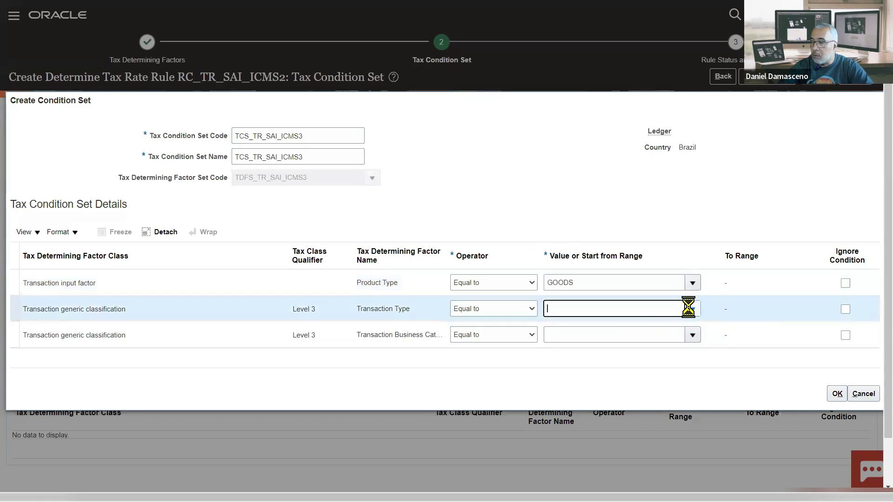
pyautogui.click(689, 309)
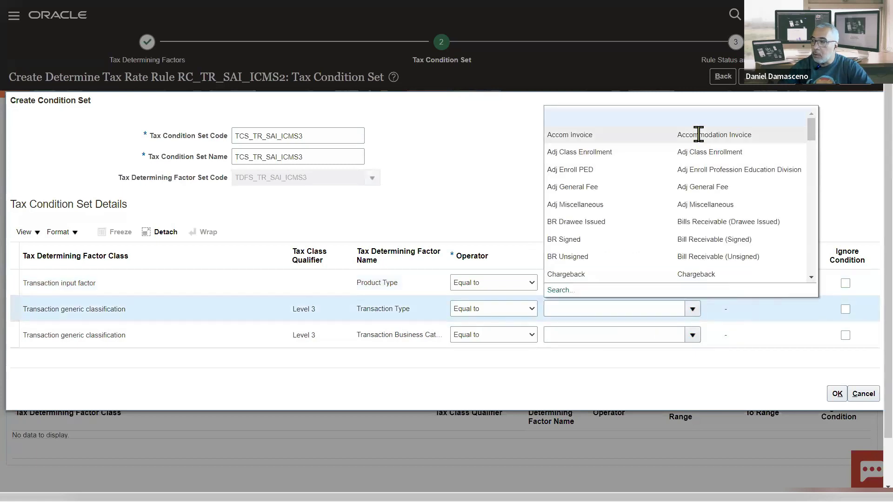
pyautogui.moveTo(812, 135); pyautogui.dragTo(810, 210)
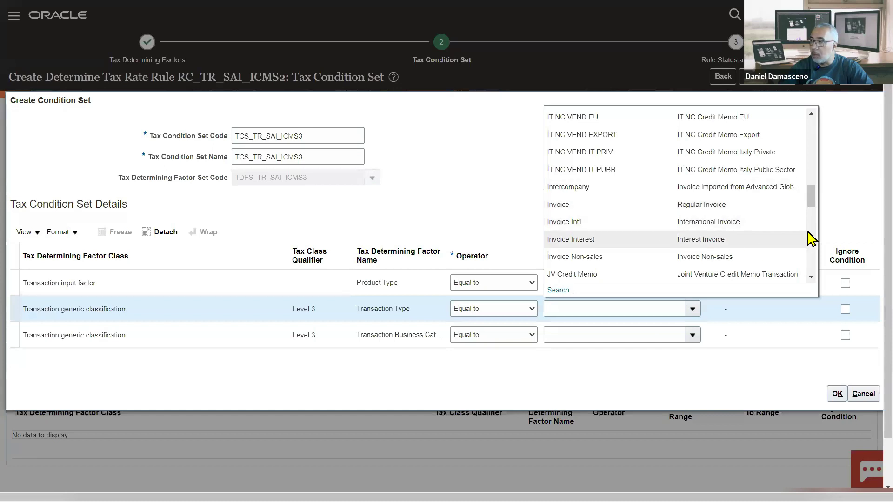
pyautogui.moveTo(817, 204); pyautogui.dragTo(813, 238)
pyautogui.click(519, 227)
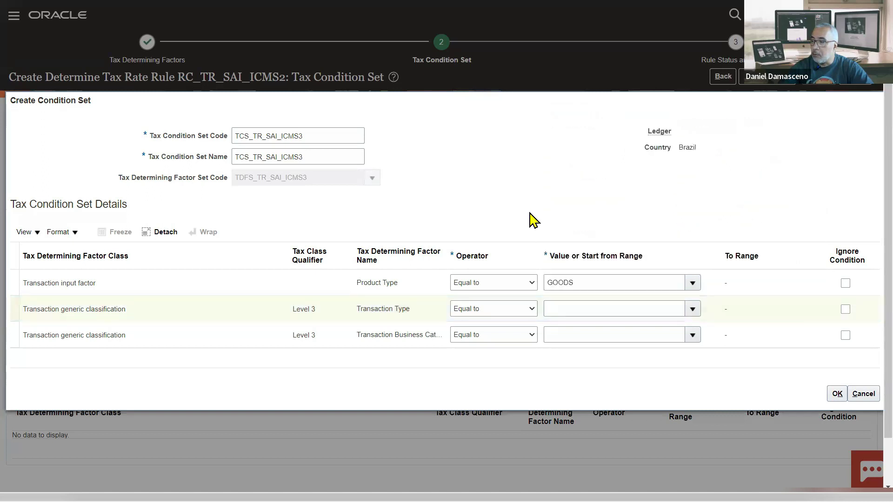
pyautogui.click(845, 309)
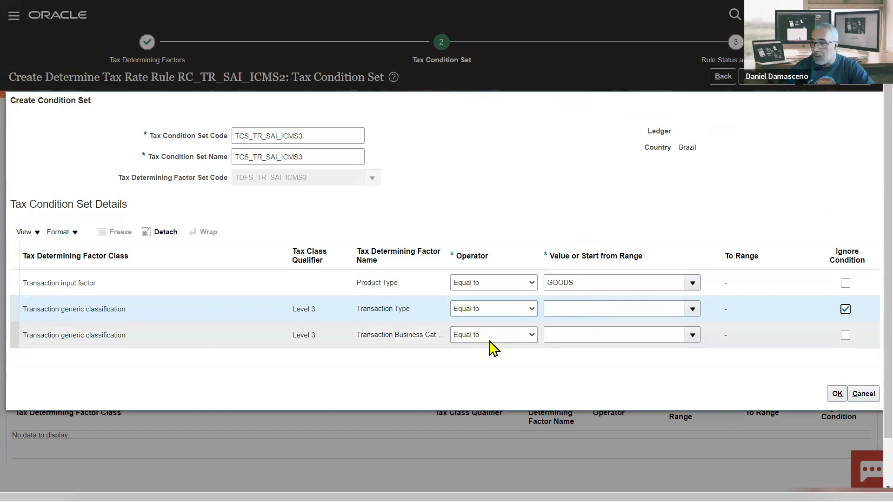
# Step: Set the Transaction Business Category condition to the first fiscal classification code matching SA%510 and accept the condition set
pyautogui.click(691, 337)
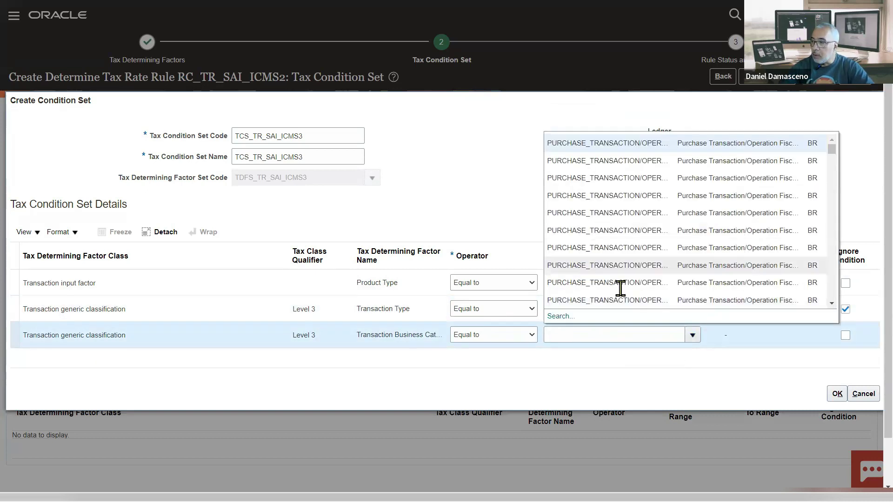
pyautogui.click(558, 316)
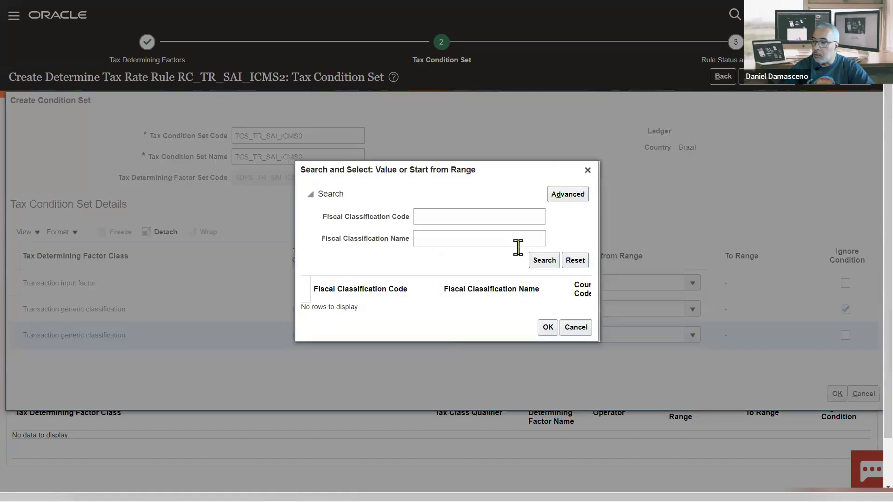
pyautogui.click(461, 218)
pyautogui.write('51')
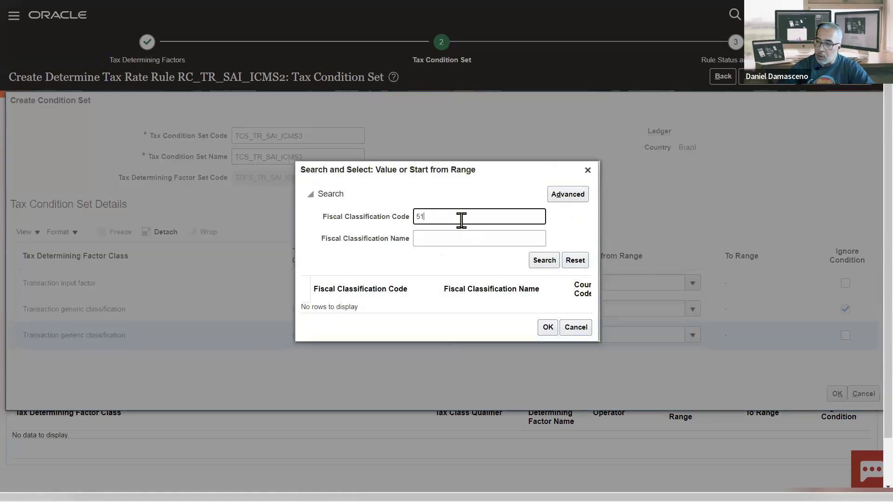
pyautogui.write('0')
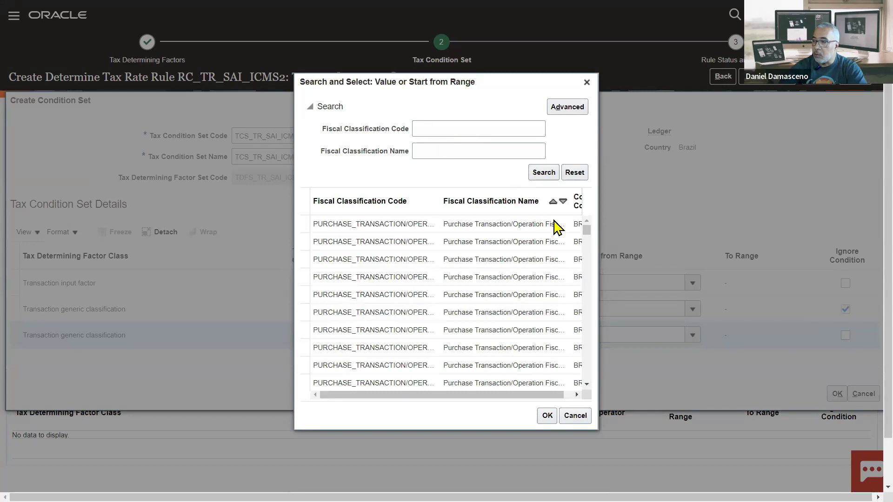
pyautogui.click(428, 129)
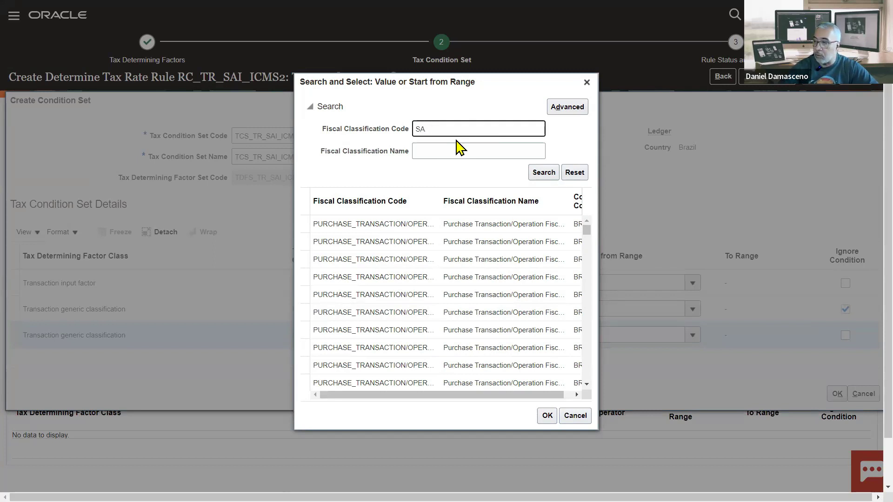
pyautogui.write('SA')
pyautogui.press('Return')
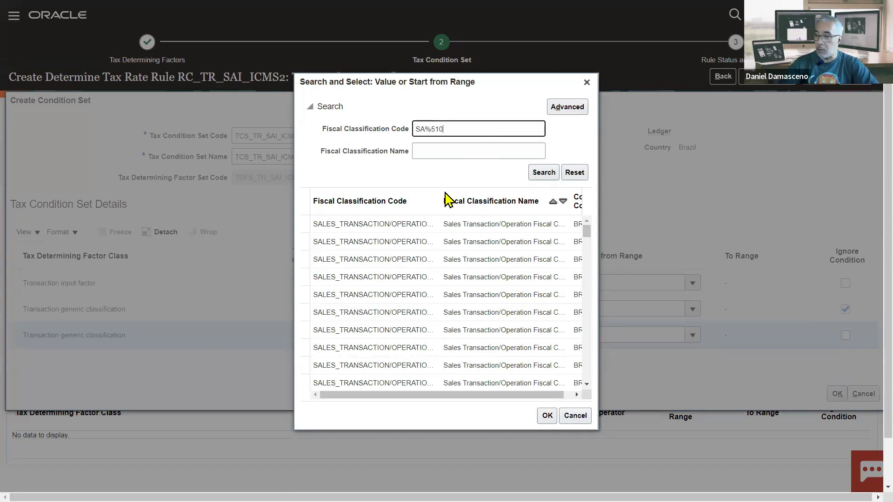
pyautogui.press('Return')
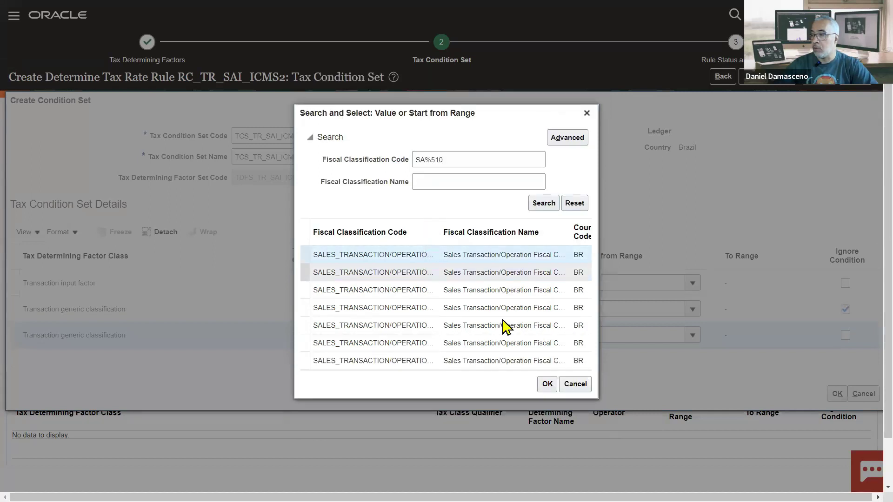
pyautogui.click(547, 385)
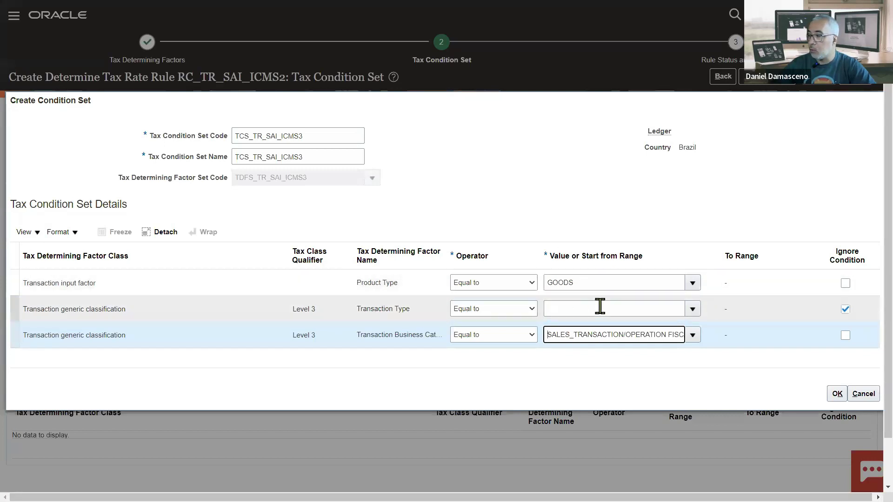
pyautogui.click(837, 396)
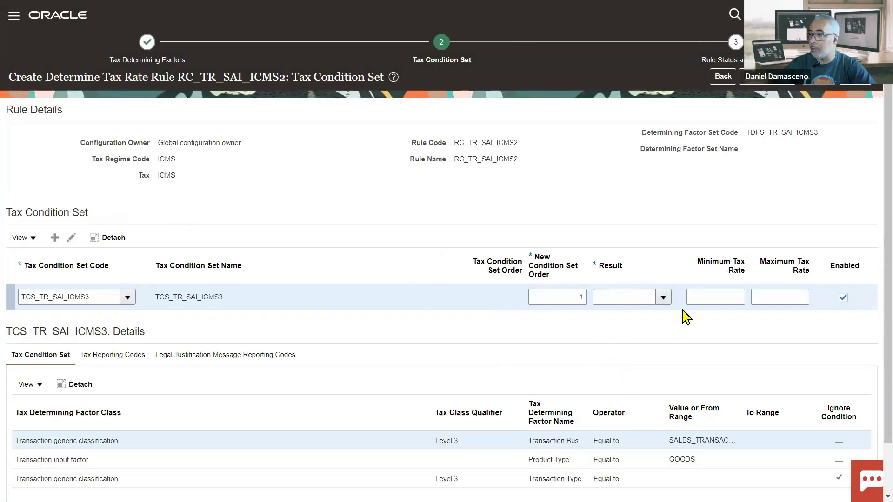
# Step: Set the result of the TCS_TR_SAI_ICMS3 condition set to ICMS_0.0
pyautogui.click(664, 298)
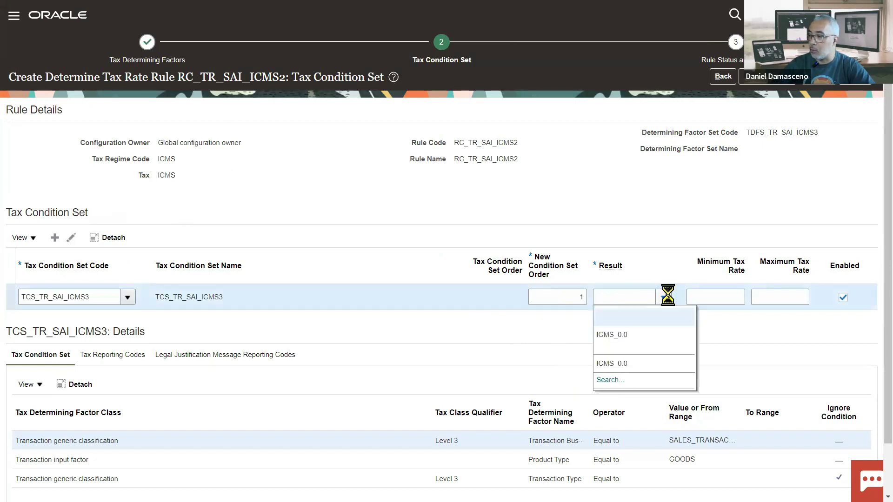
pyautogui.click(626, 335)
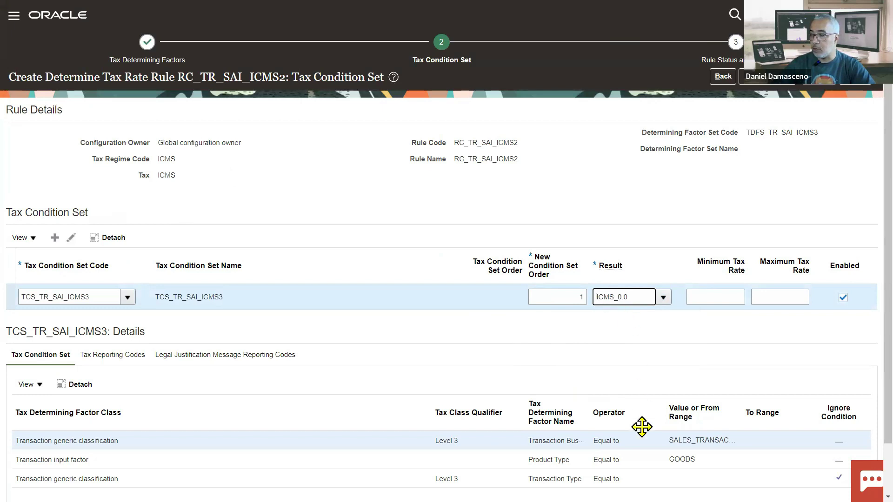
pyautogui.scroll(-1, 624, 395)
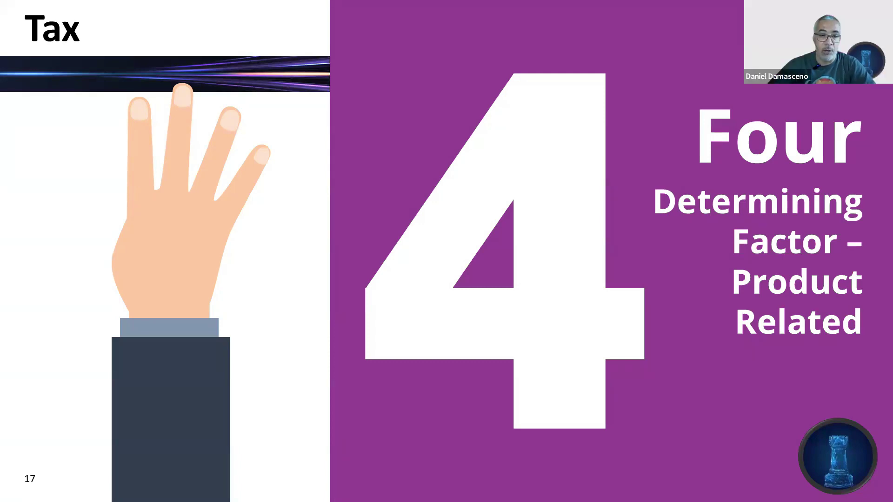
pyautogui.press('Right')
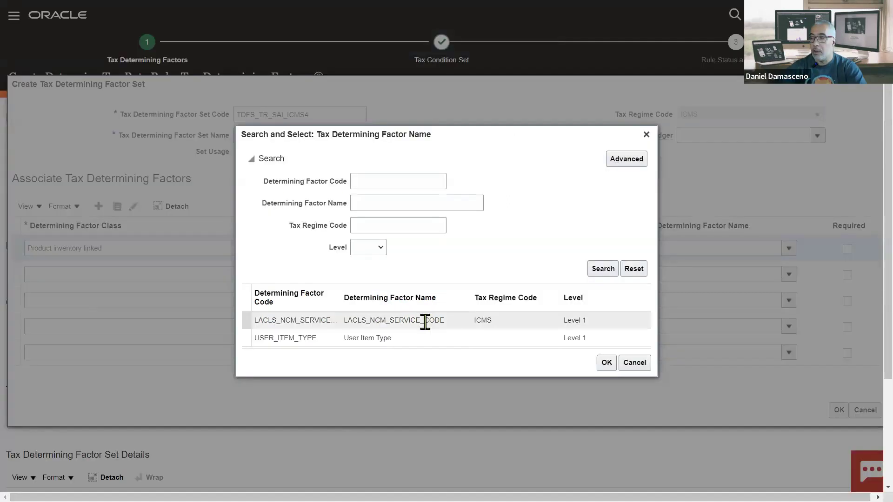
# Step: Choose LACLS_NCM_SERVICE_CODE as the determining factor name for the Product inventory linked class
pyautogui.click(347, 320)
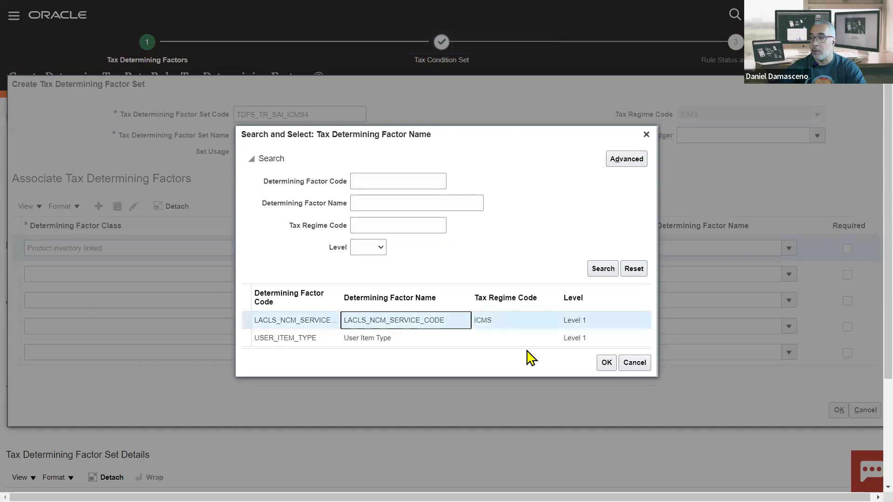
pyautogui.click(609, 367)
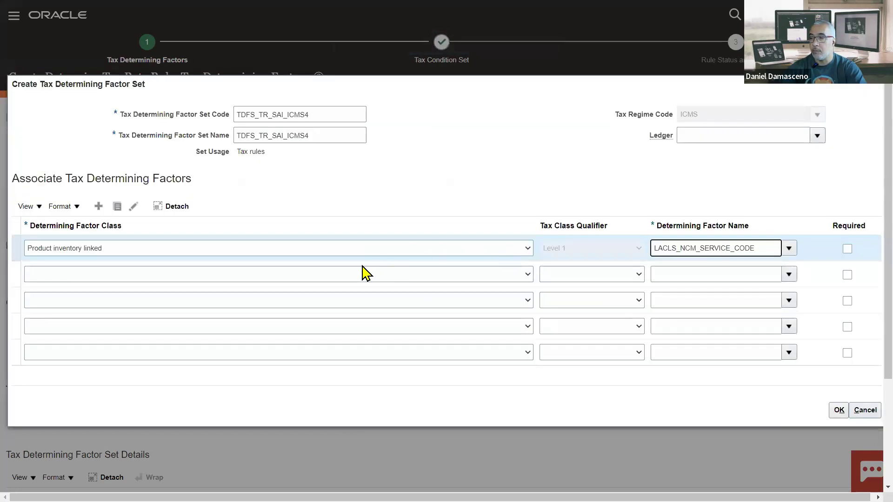
# Step: Add a Product noninventory linked factor with qualifier Level 1 and factor name Product Category, and accept the determining factor set
pyautogui.click(293, 275)
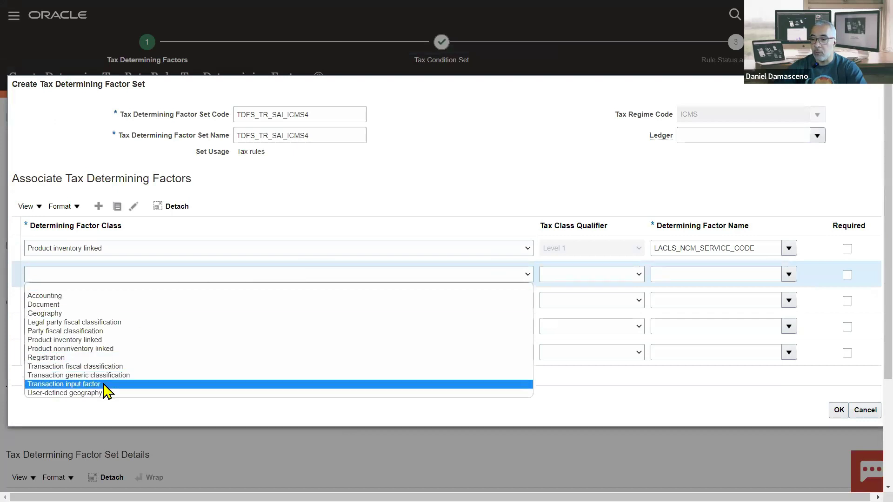
pyautogui.click(73, 350)
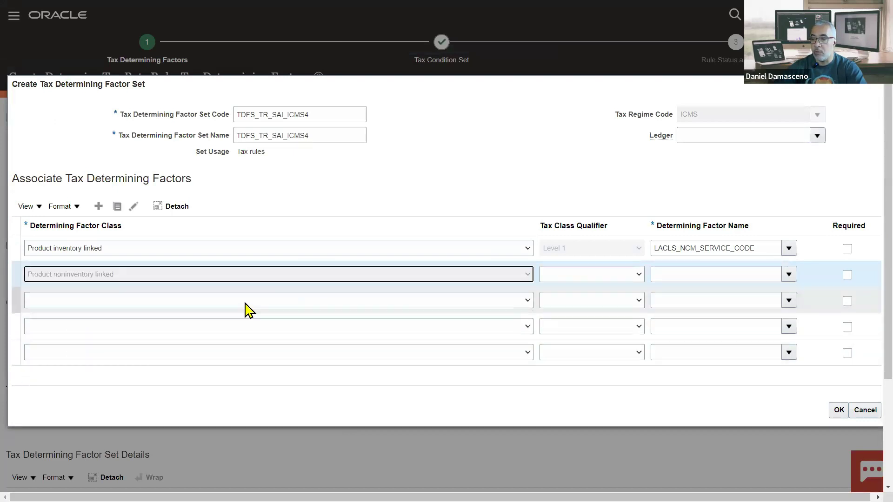
pyautogui.click(588, 278)
pyautogui.click(589, 298)
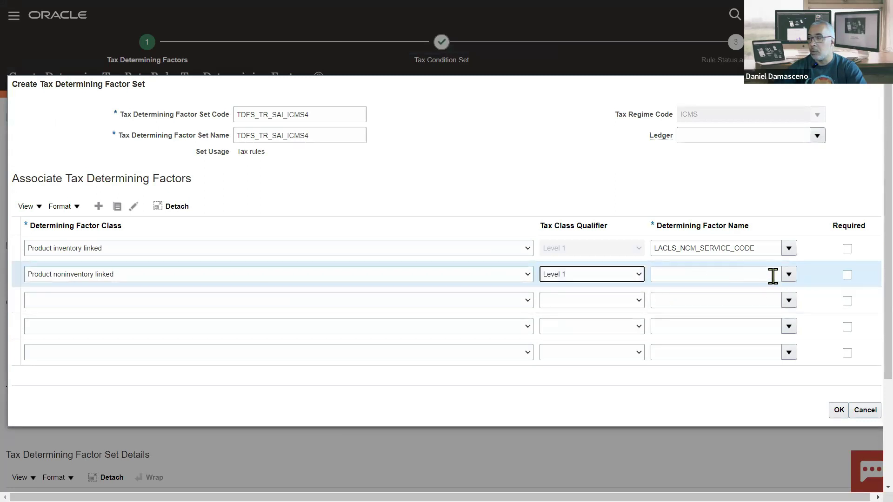
pyautogui.click(788, 274)
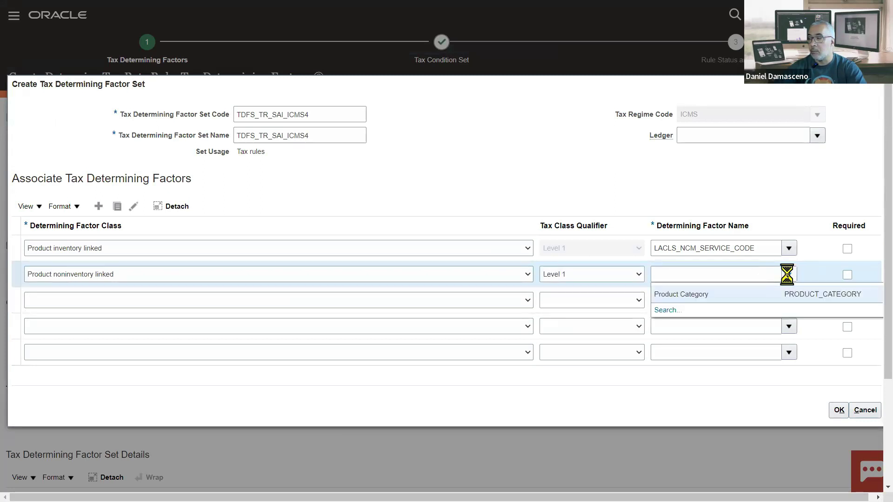
pyautogui.click(692, 294)
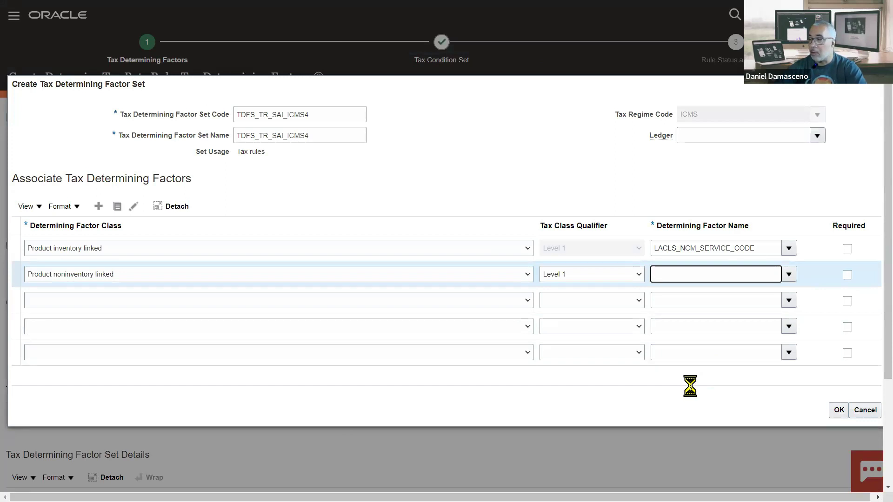
pyautogui.click(838, 410)
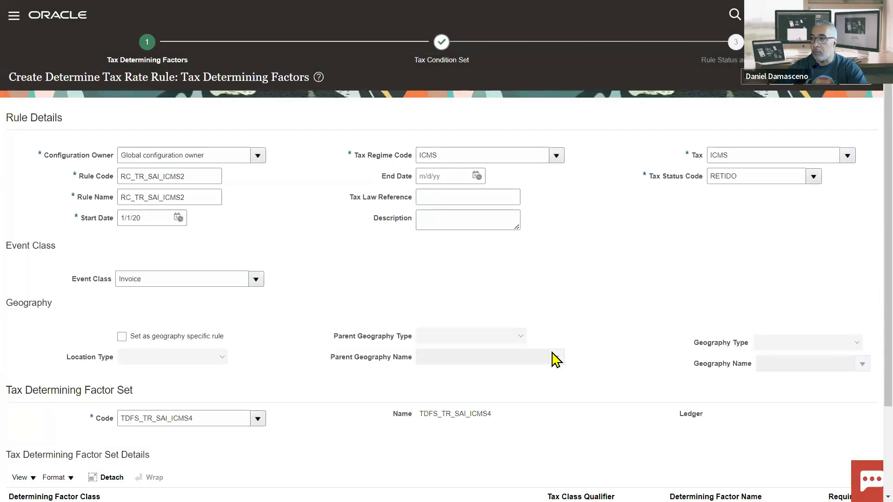
# Step: Proceed to the rule's Tax Condition Set stage and replace the existing entry with a blank condition set row
pyautogui.click(442, 62)
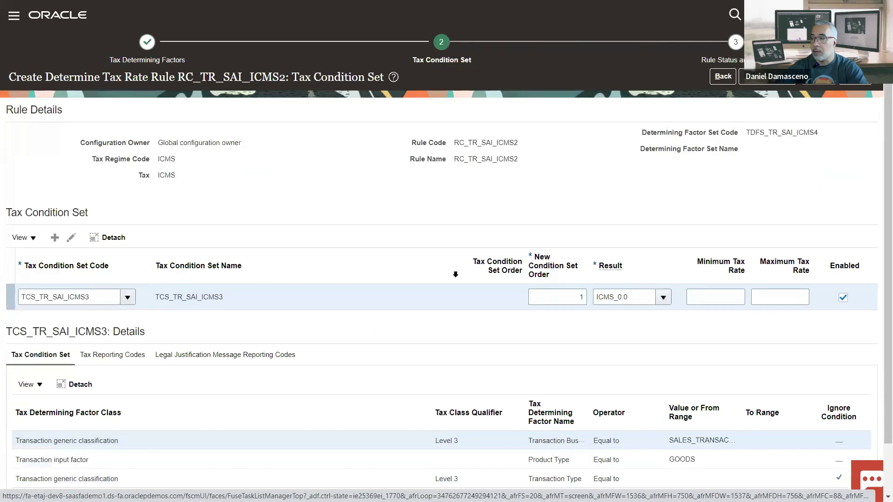
pyautogui.click(68, 238)
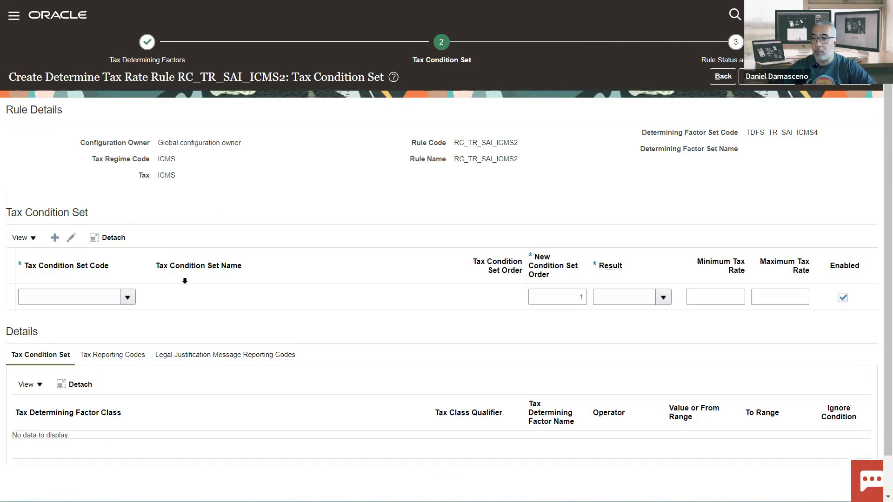
# Step: Start creating a condition set with TCS_TR_SAI_ICMS4 as both its code and its name
pyautogui.click(129, 295)
pyautogui.click(70, 347)
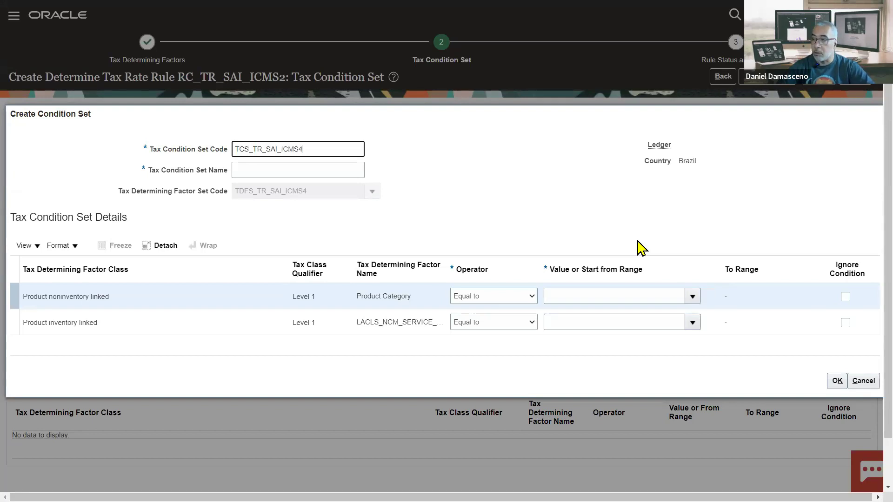
pyautogui.hotkey('ctrl', 'a')
pyautogui.hotkey('ctrl', 'c')
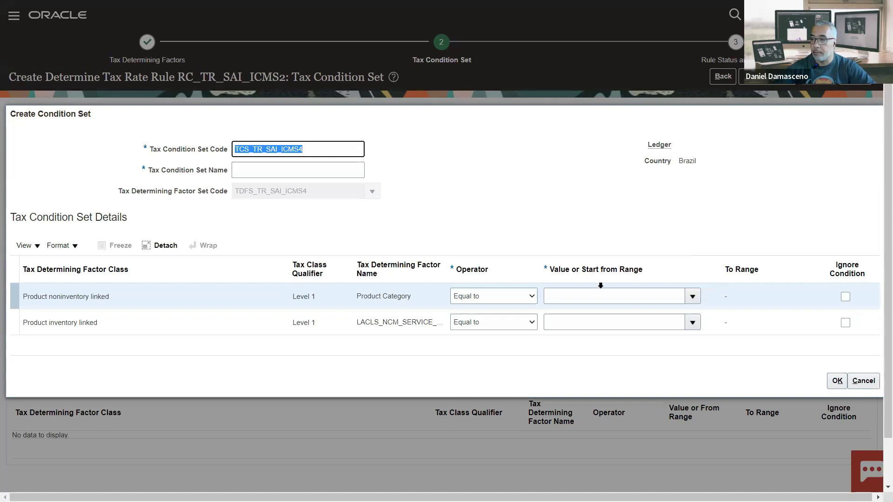
pyautogui.click(333, 170)
pyautogui.hotkey('ctrl', 'v')
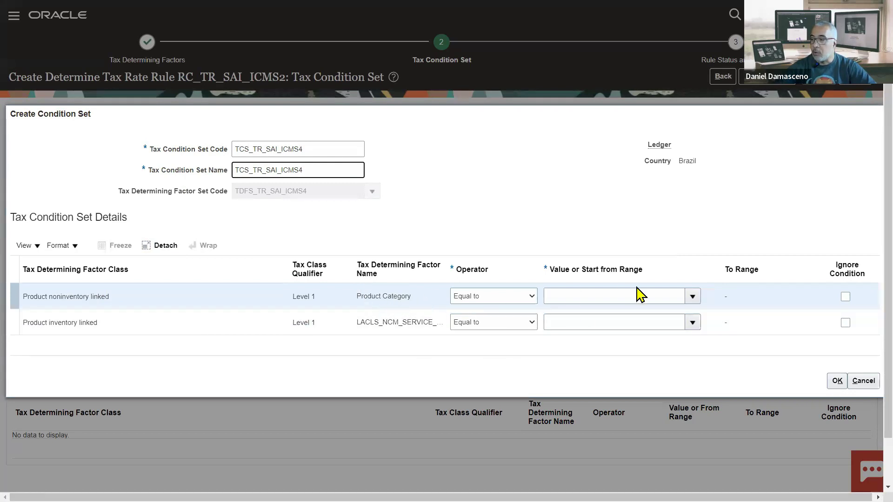
# Step: Review the available Product Category values and mark the Product Category condition as ignored
pyautogui.click(692, 296)
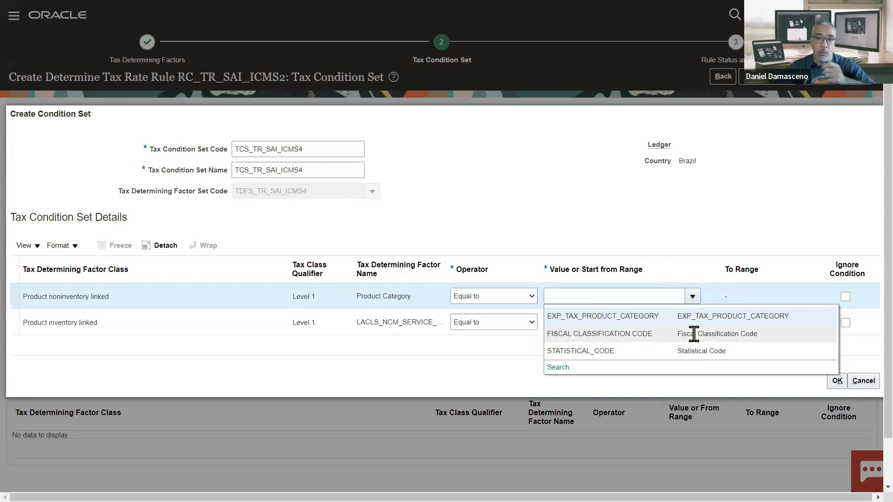
pyautogui.click(793, 259)
pyautogui.click(845, 296)
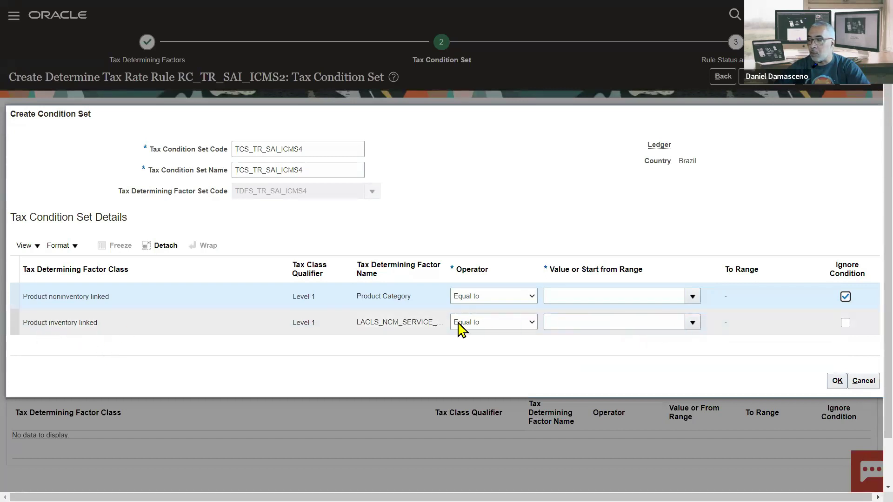
# Step: Set the Product inventory linked condition's value to 85284210 and accept the condition set
pyautogui.click(693, 326)
pyautogui.click(693, 324)
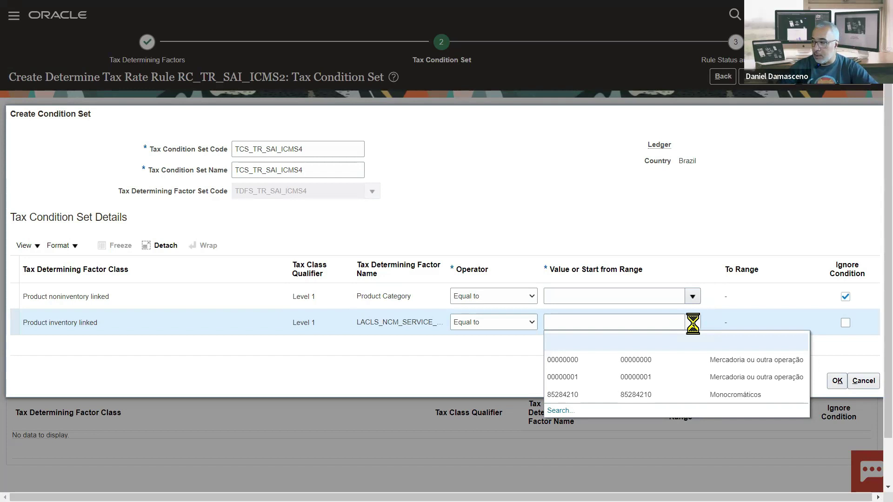
pyautogui.click(635, 395)
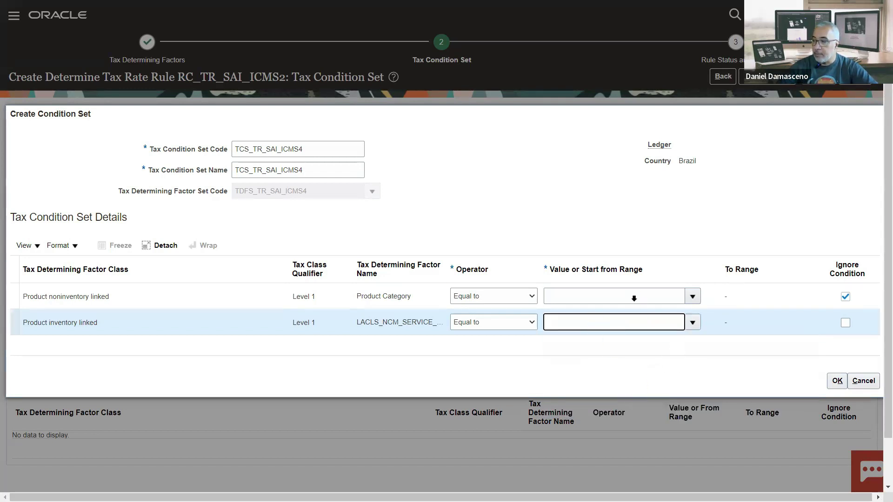
pyautogui.click(836, 381)
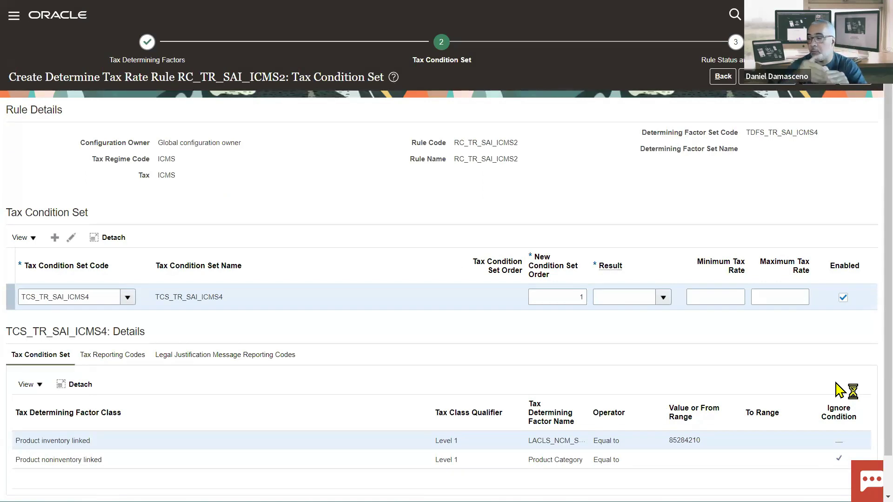
# Step: Open the result choices for the TCS_TR_SAI_ICMS4 condition set
pyautogui.click(662, 299)
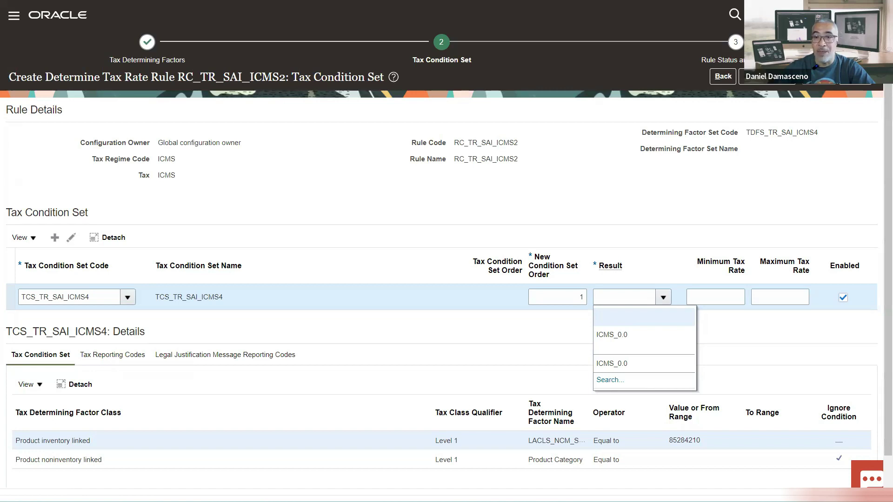
# Step: Switch to the PowerPoint presentation, maximize its window, and present the Rookies Wiki slide (slide 20) full screen
pyautogui.moveTo(427, 1); pyautogui.dragTo(428, 86)
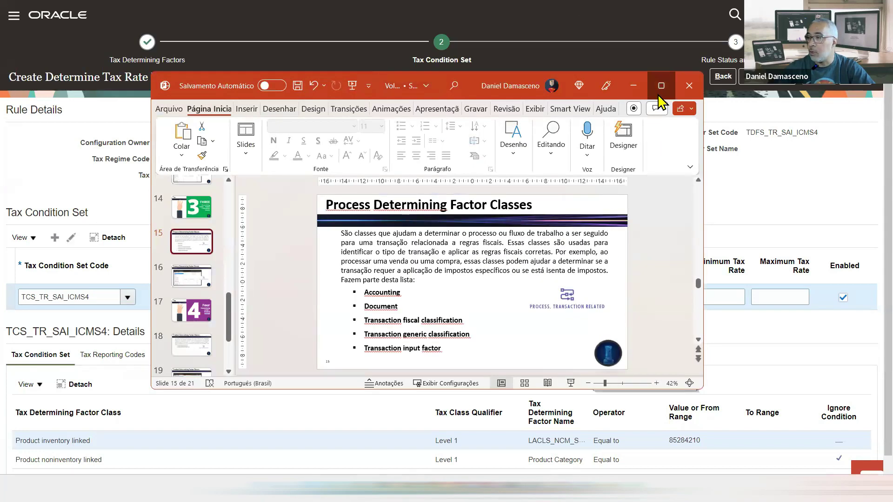
pyautogui.click(659, 96)
pyautogui.scroll(-3, 74, 335)
pyautogui.scroll(-4, 72, 334)
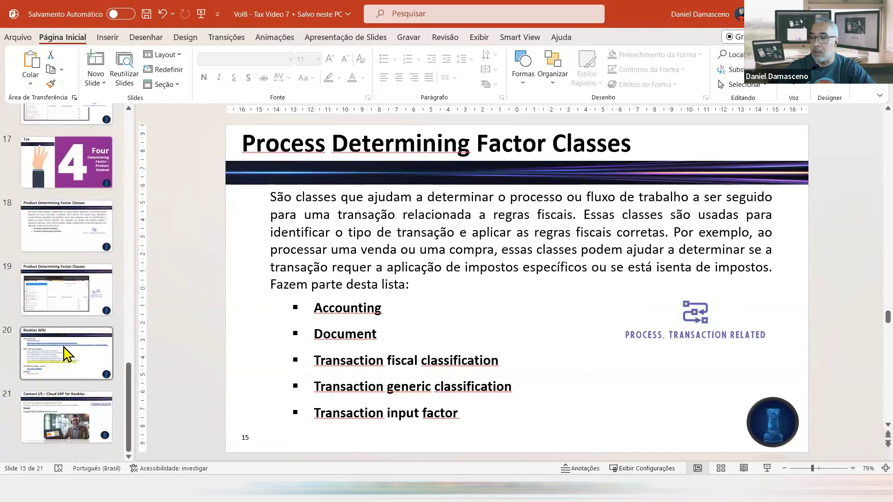
pyautogui.click(65, 354)
pyautogui.click(767, 468)
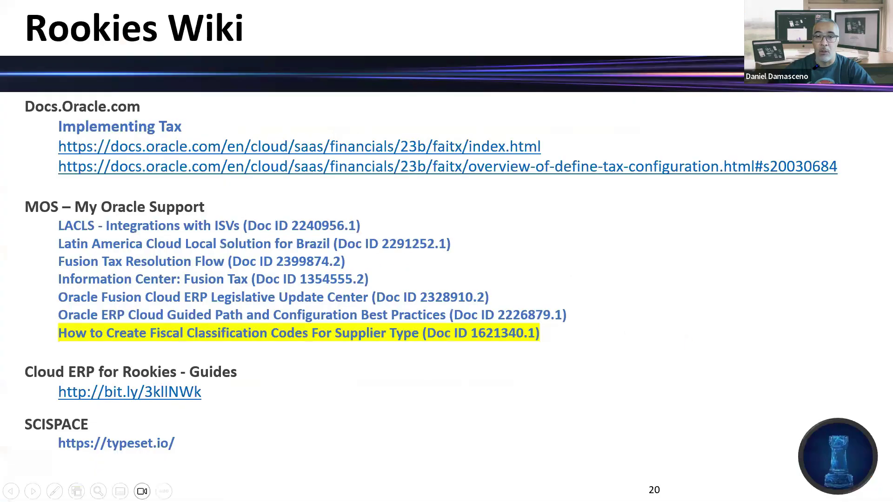